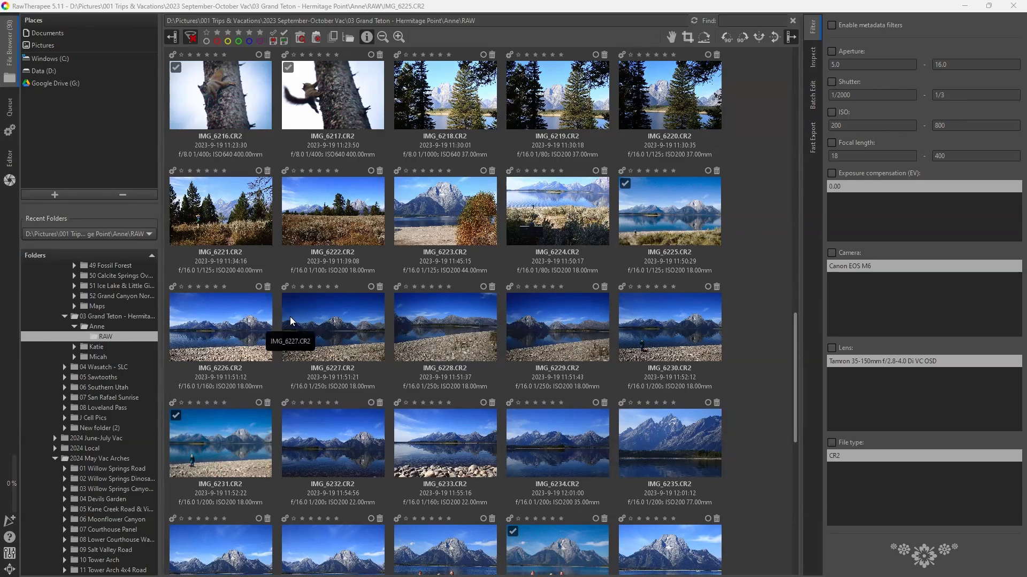
Open the mountain lake photo IMG_6225.CR2 for editing.
{"action": "scroll", "coordinate": [284, 321], "scroll_direction": "up", "scroll_amount": 1}
{"action": "scroll", "coordinate": [393, 289], "scroll_direction": "down", "scroll_amount": 1}
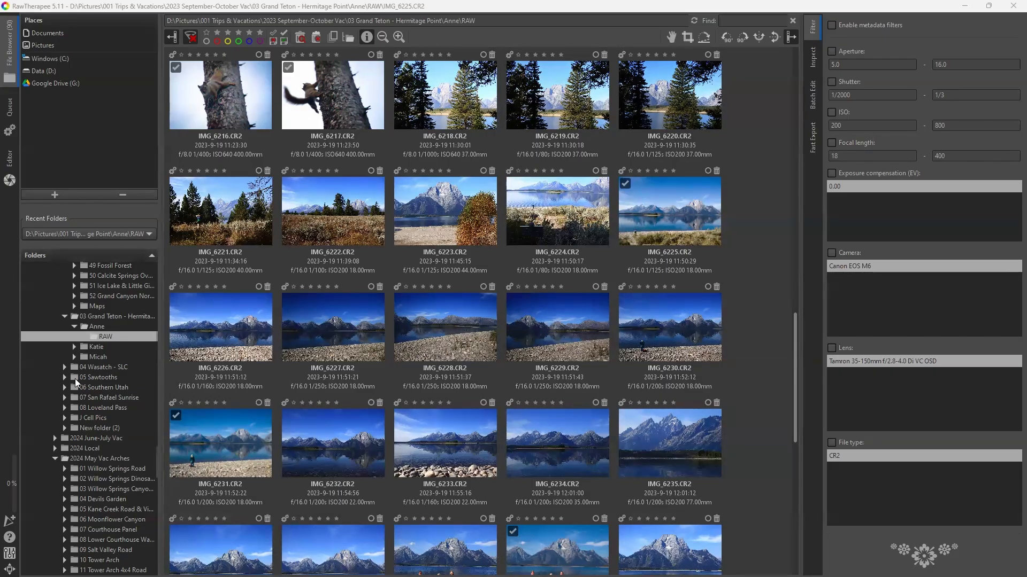
{"action": "left_click", "coordinate": [676, 210]}
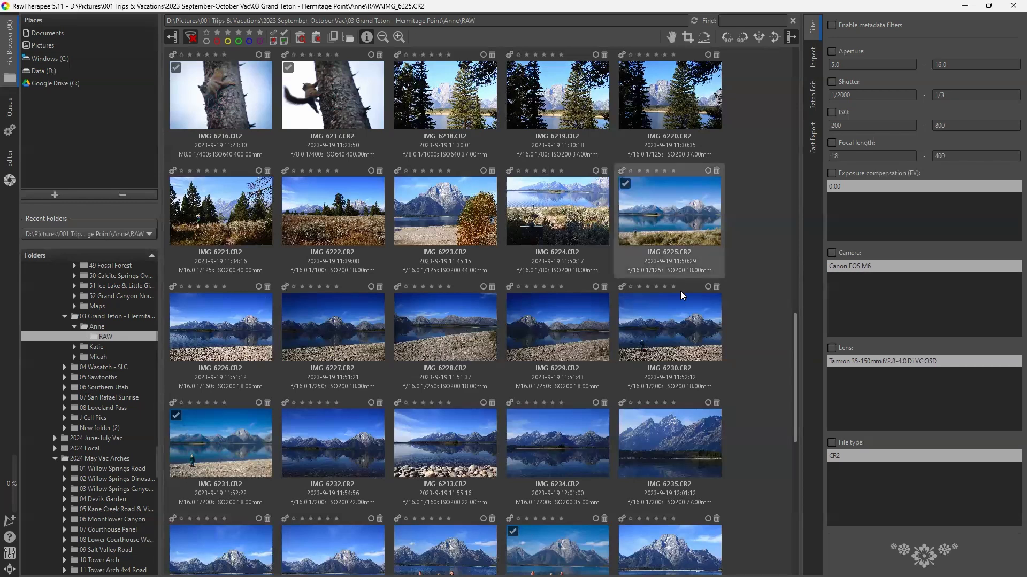
{"action": "double_click", "coordinate": [659, 206]}
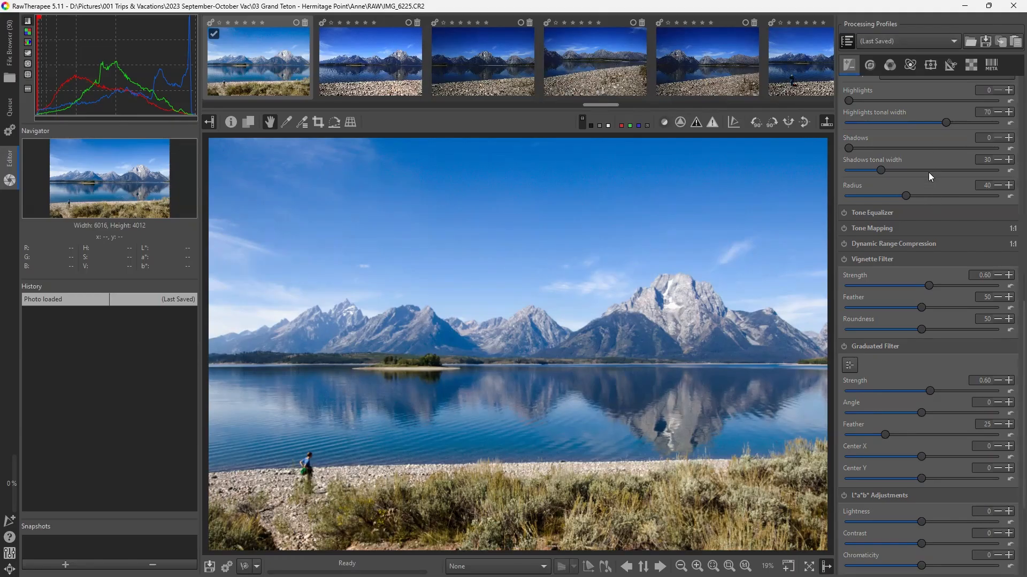
Apply the saved processing profile "Yellowstone 2023 1" to the lake photo.
{"action": "scroll", "coordinate": [930, 160], "scroll_direction": "up", "scroll_amount": 10}
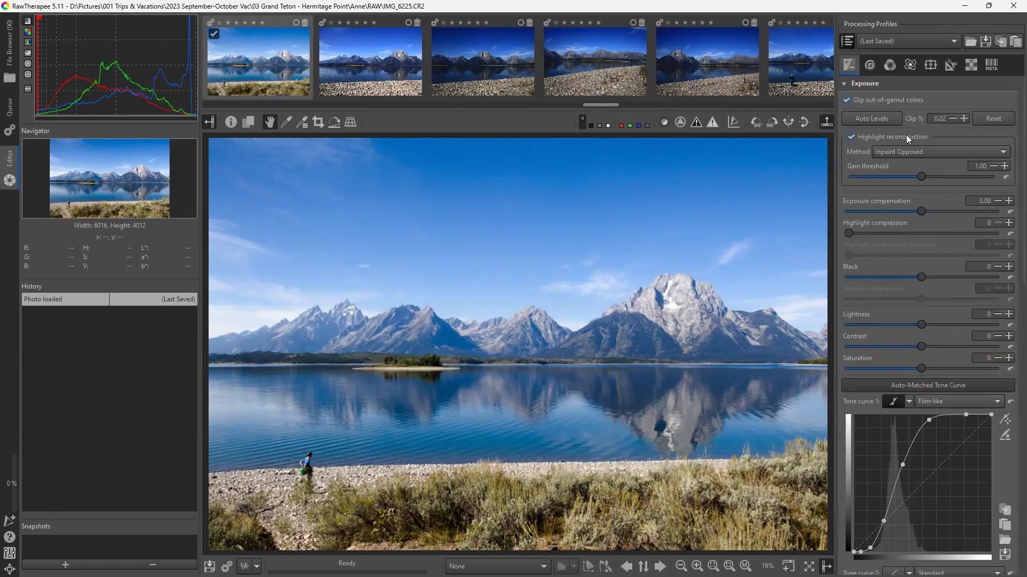
{"action": "left_click", "coordinate": [885, 67]}
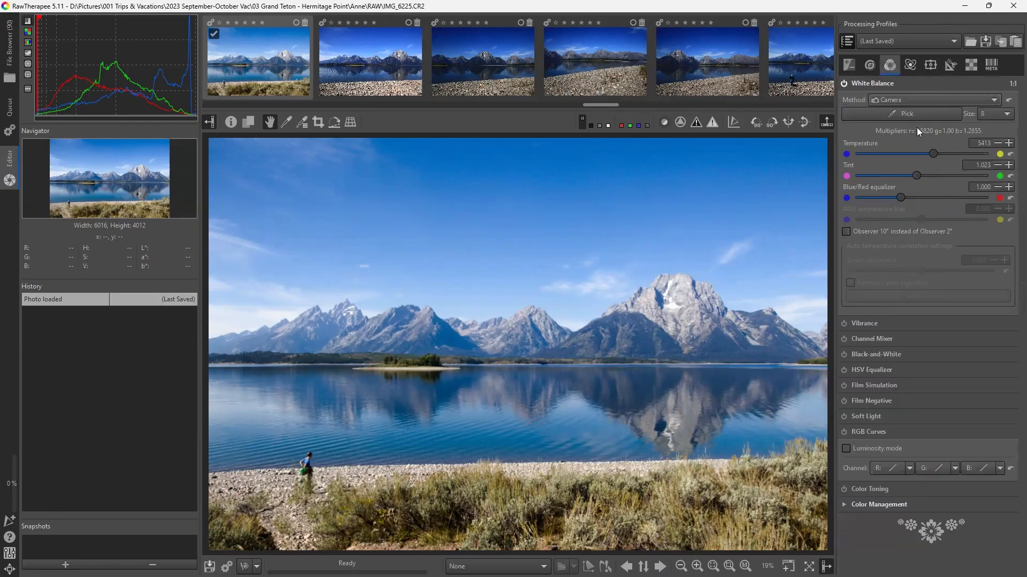
{"action": "left_click", "coordinate": [850, 65]}
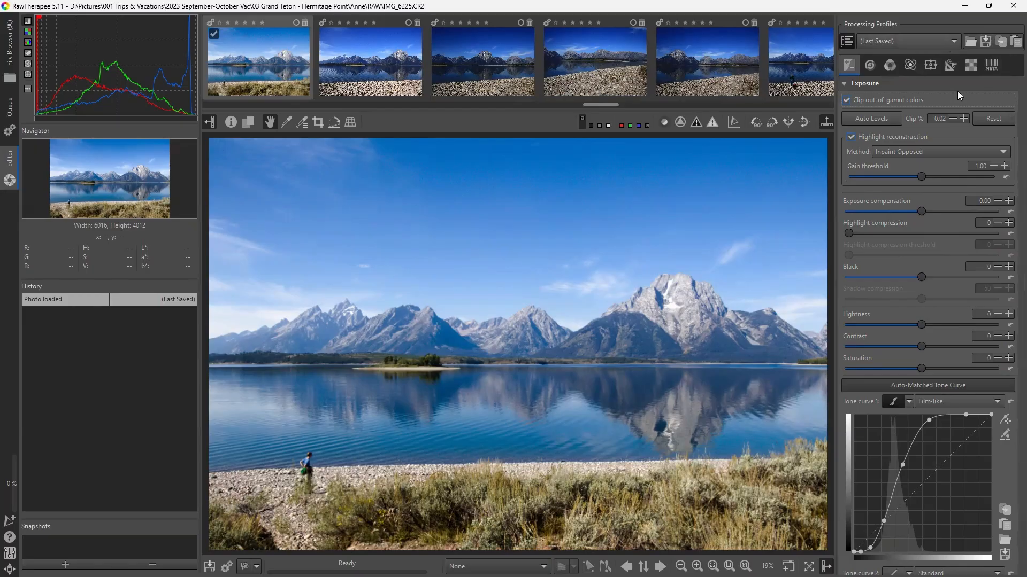
{"action": "left_click", "coordinate": [942, 38]}
{"action": "mouse_move", "coordinate": [917, 17]}
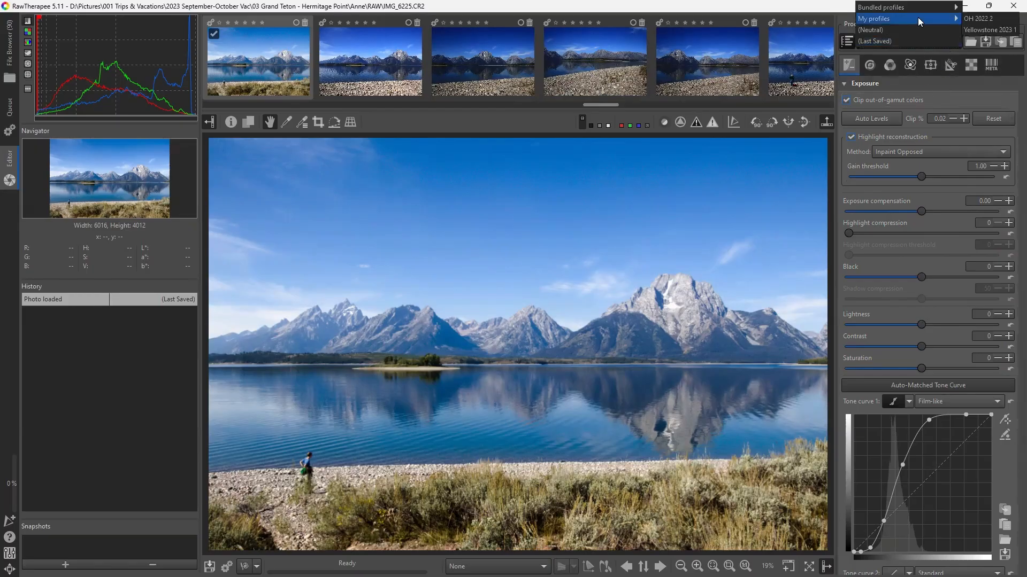
{"action": "left_click", "coordinate": [990, 30]}
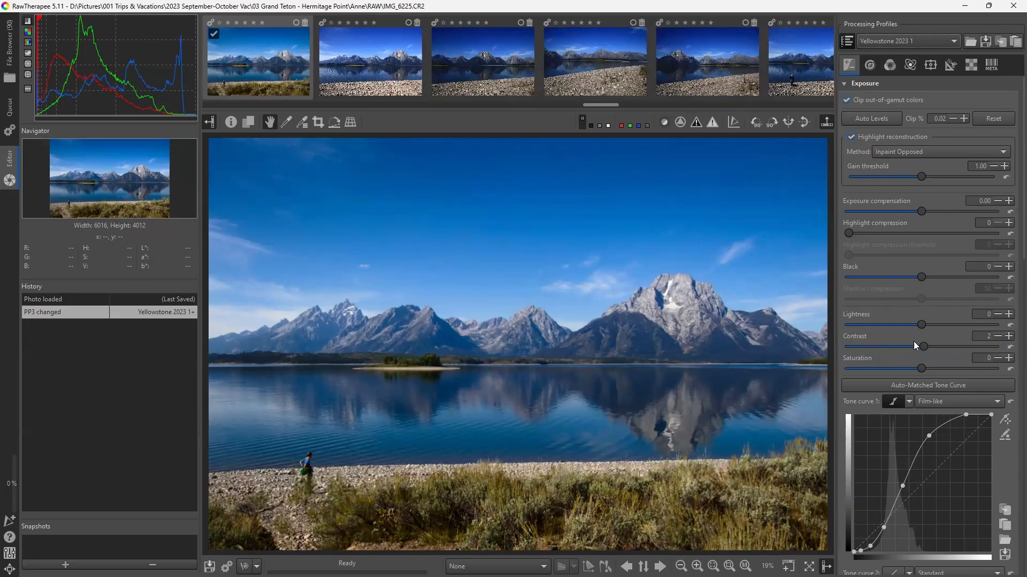
Review the profile's vignette, L*a*b* and noise reduction settings, switching the vignette filter off and on to compare.
{"action": "scroll", "coordinate": [923, 255], "scroll_direction": "down", "scroll_amount": 10}
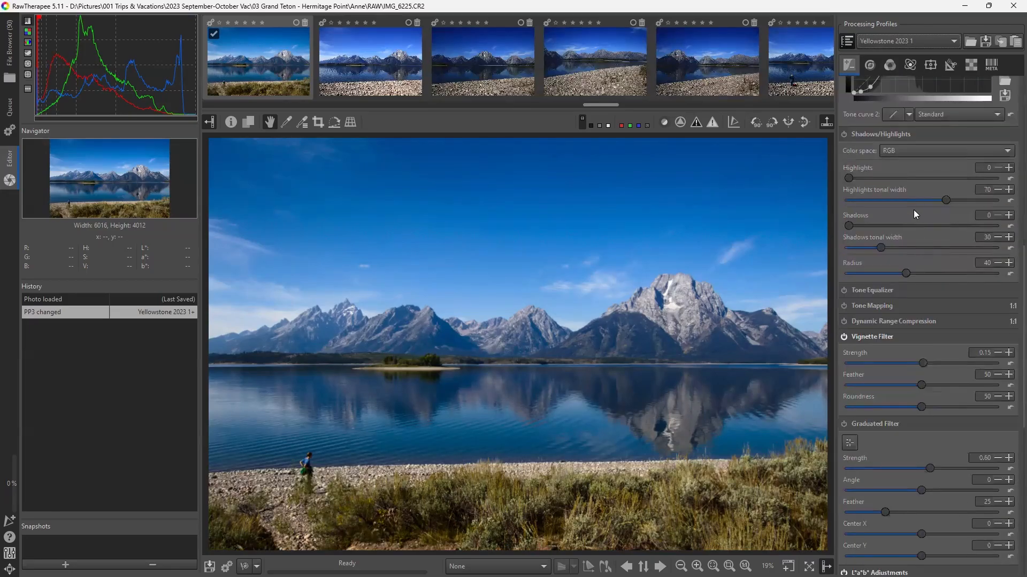
{"action": "scroll", "coordinate": [913, 209], "scroll_direction": "down", "scroll_amount": 5}
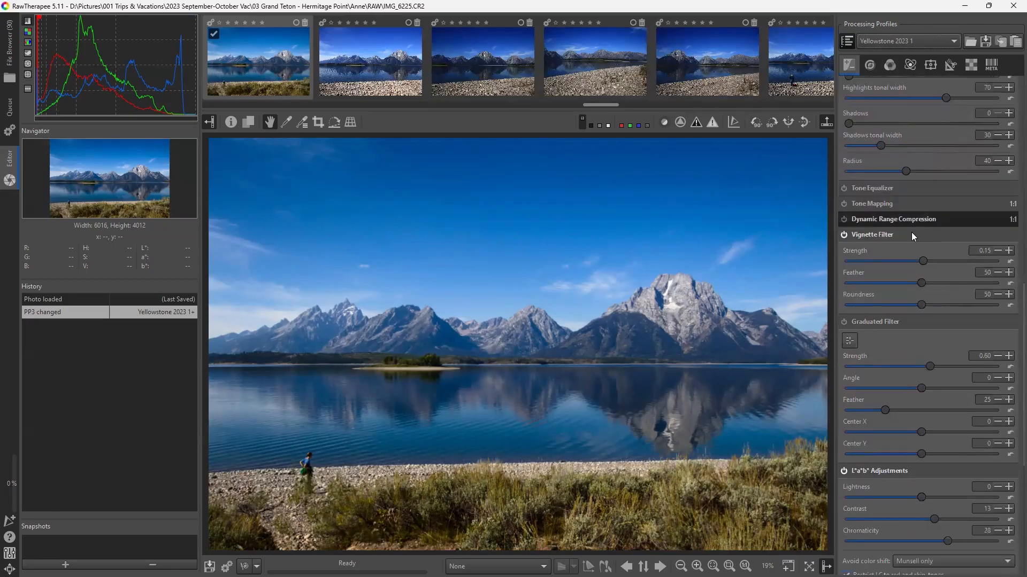
{"action": "left_click", "coordinate": [845, 234]}
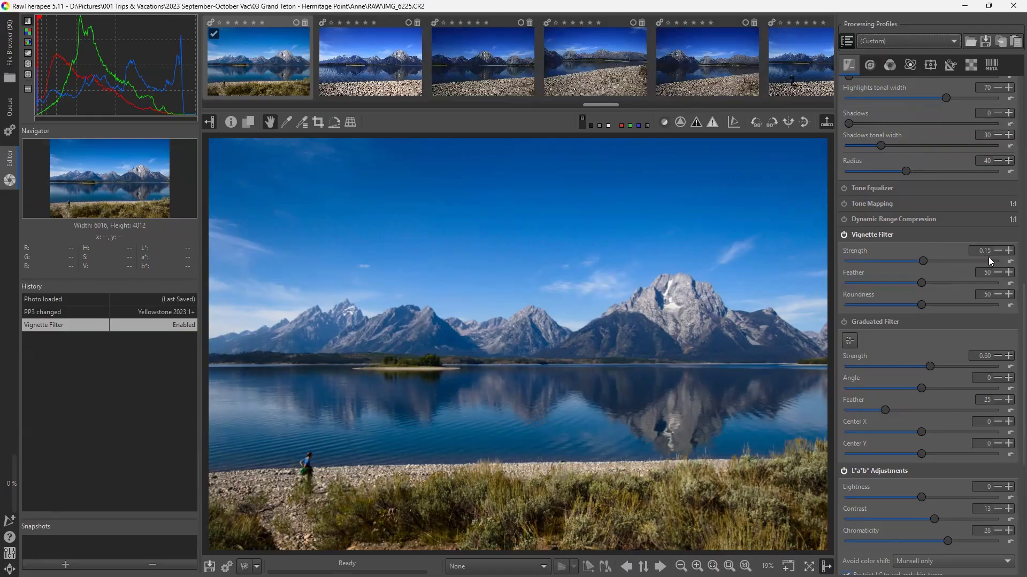
{"action": "scroll", "coordinate": [952, 220], "scroll_direction": "down", "scroll_amount": 2}
{"action": "scroll", "coordinate": [935, 300], "scroll_direction": "down", "scroll_amount": 6}
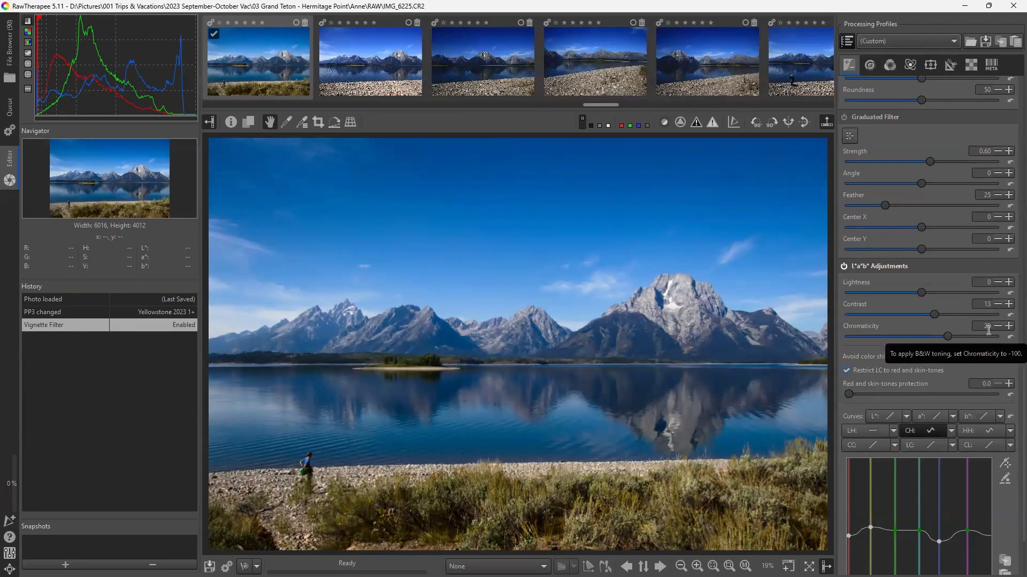
{"action": "scroll", "coordinate": [962, 297], "scroll_direction": "down", "scroll_amount": 3}
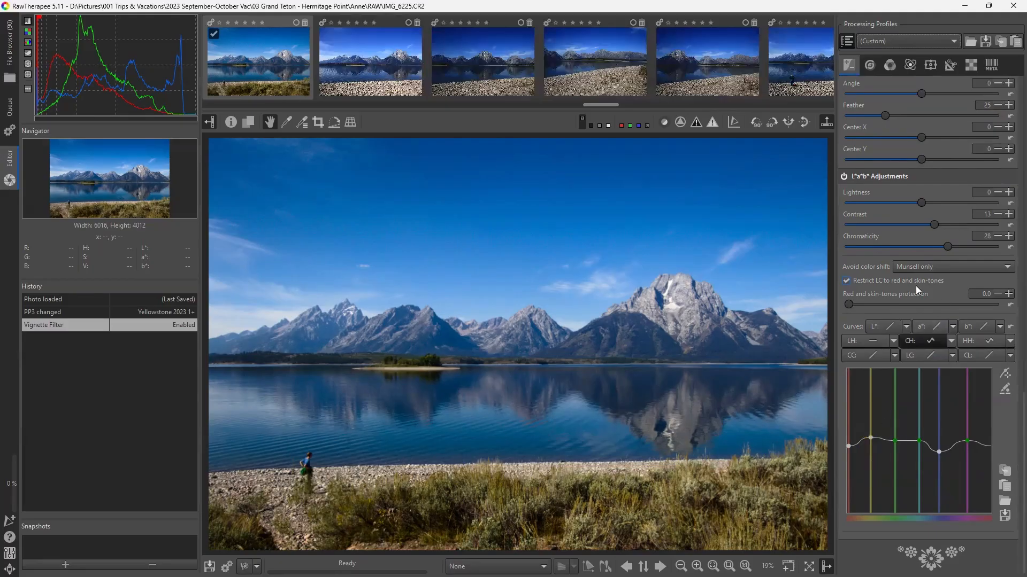
{"action": "scroll", "coordinate": [920, 267], "scroll_direction": "up", "scroll_amount": 15}
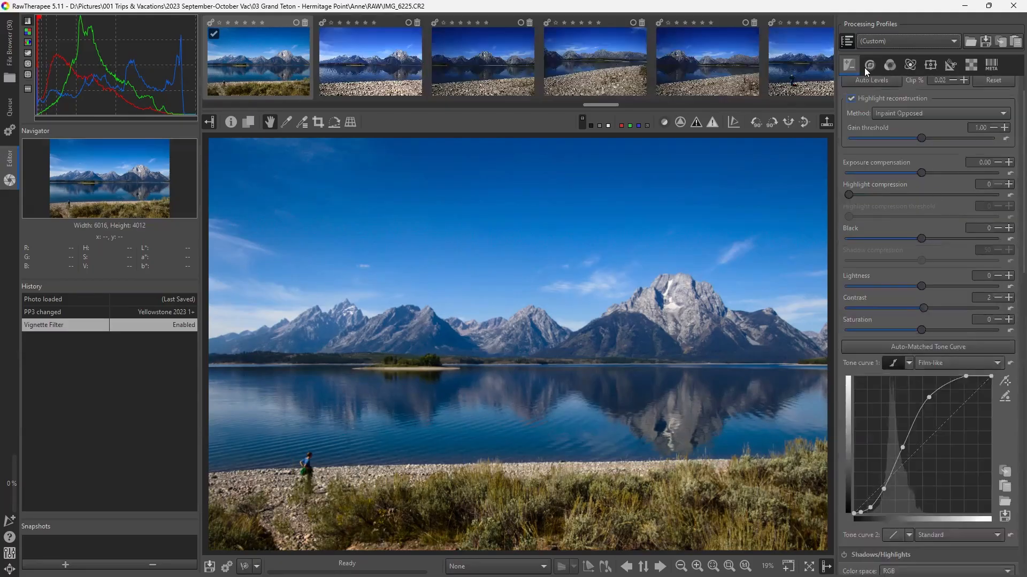
{"action": "left_click", "coordinate": [869, 64]}
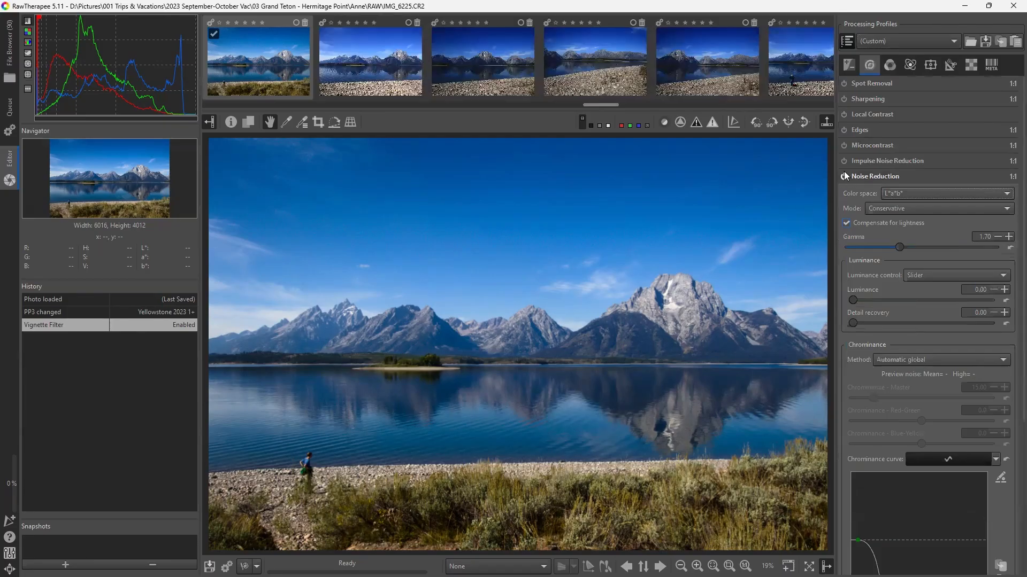
Set the lake photo's exposure compensation to 0.41 and highlight compression to 61.
{"action": "left_click", "coordinate": [850, 63]}
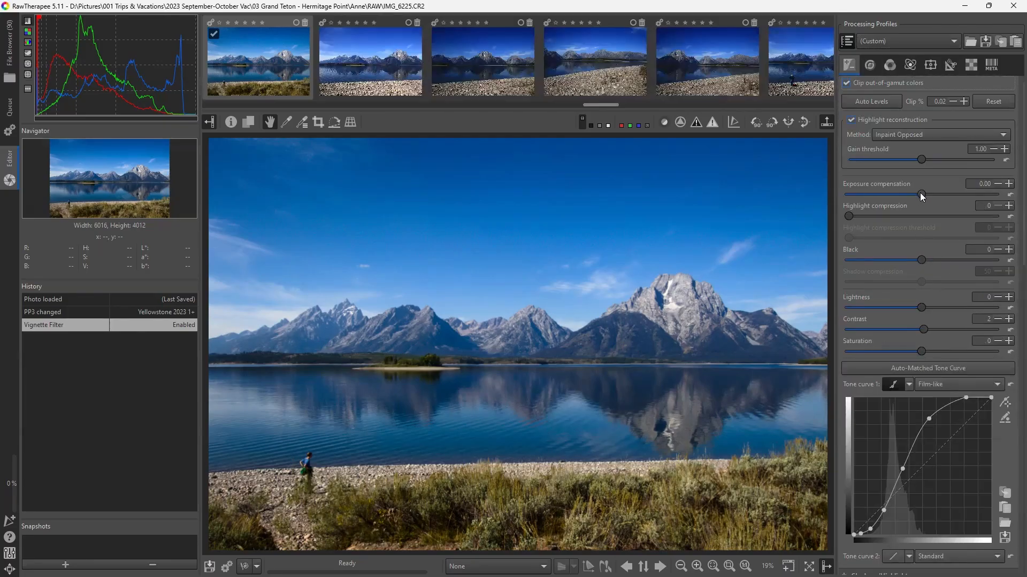
{"action": "left_click_drag", "start_coordinate": [922, 194], "coordinate": [924, 194]}
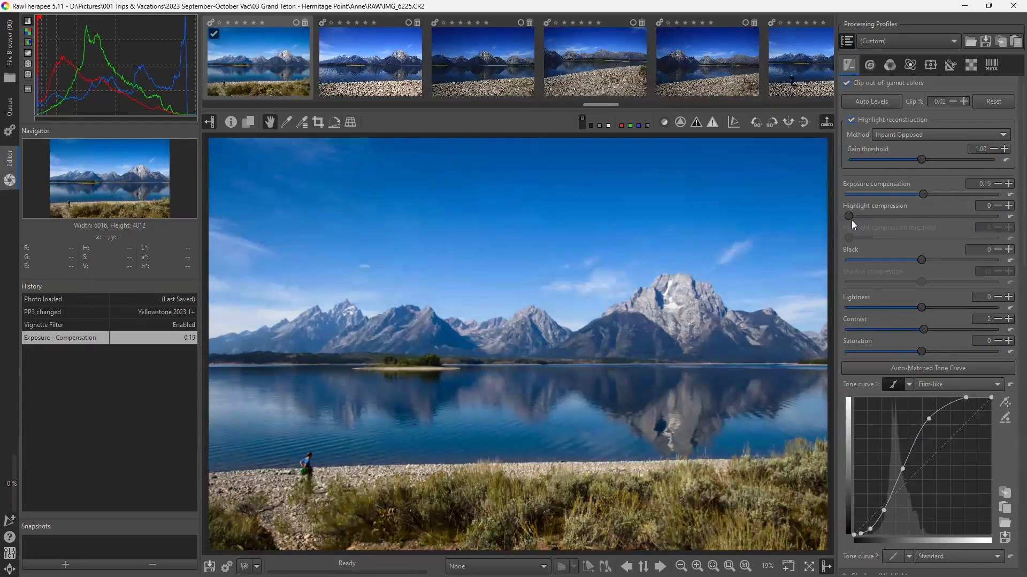
{"action": "left_click_drag", "start_coordinate": [849, 216], "coordinate": [859, 215]}
{"action": "left_click_drag", "start_coordinate": [924, 194], "coordinate": [925, 195]}
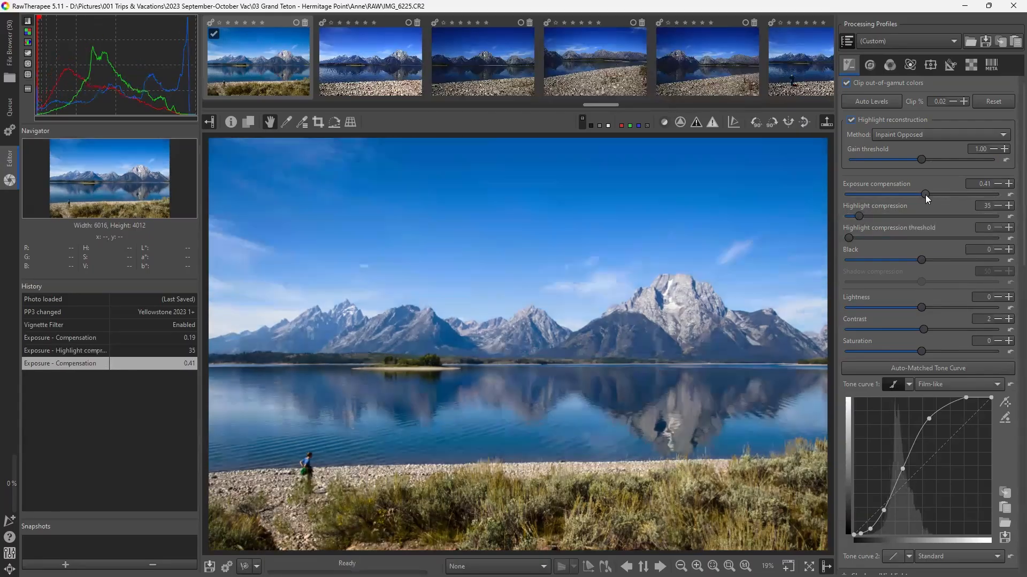
{"action": "left_click_drag", "start_coordinate": [859, 216], "coordinate": [867, 216]}
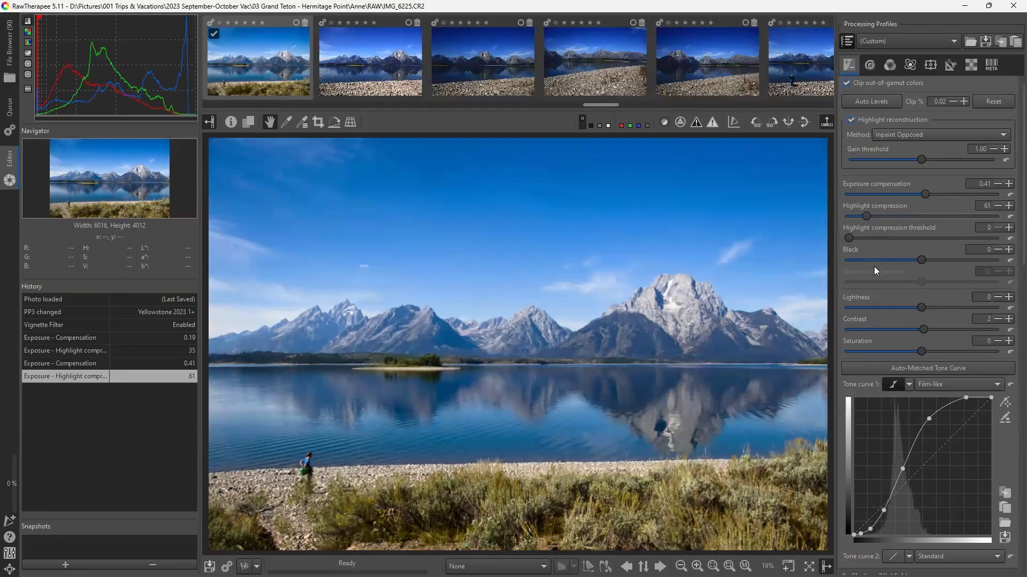
Try to straighten the photo with a reference line along the far shoreline.
{"action": "left_click", "coordinate": [335, 124]}
{"action": "left_click_drag", "start_coordinate": [325, 364], "coordinate": [790, 364]}
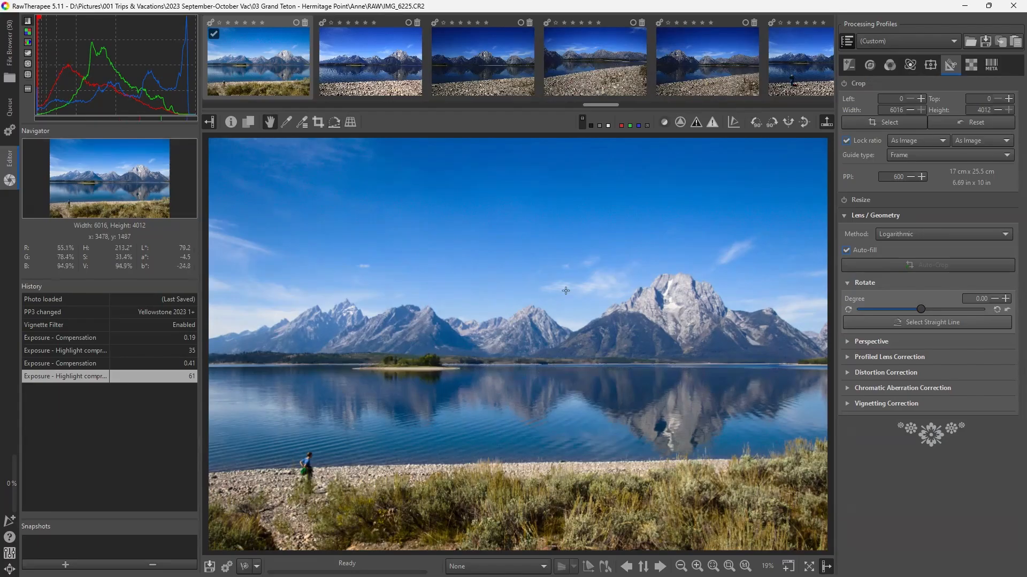
Enable the graduated filter and align it with the far shoreline at angle -1, center X 1 and Y 5, with strength 0.39.
{"action": "left_click", "coordinate": [848, 64]}
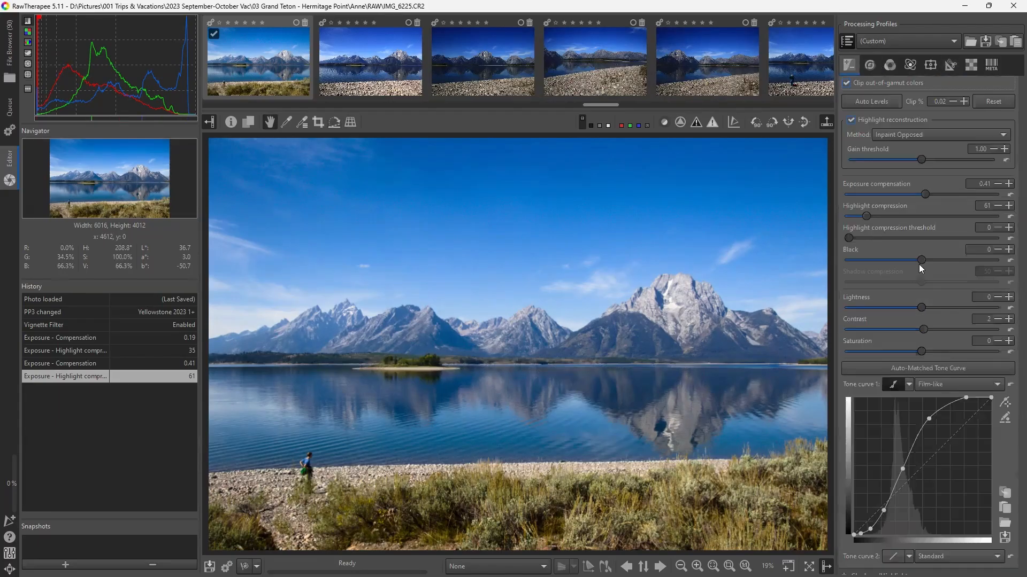
{"action": "scroll", "coordinate": [922, 320], "scroll_direction": "down", "scroll_amount": 5}
{"action": "scroll", "coordinate": [898, 305], "scroll_direction": "down", "scroll_amount": 2}
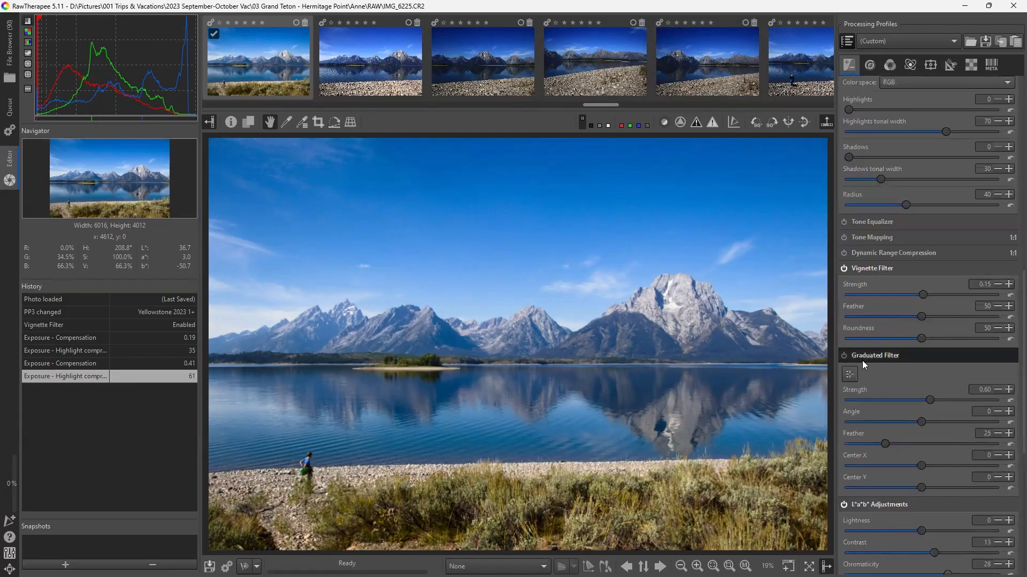
{"action": "left_click", "coordinate": [844, 356]}
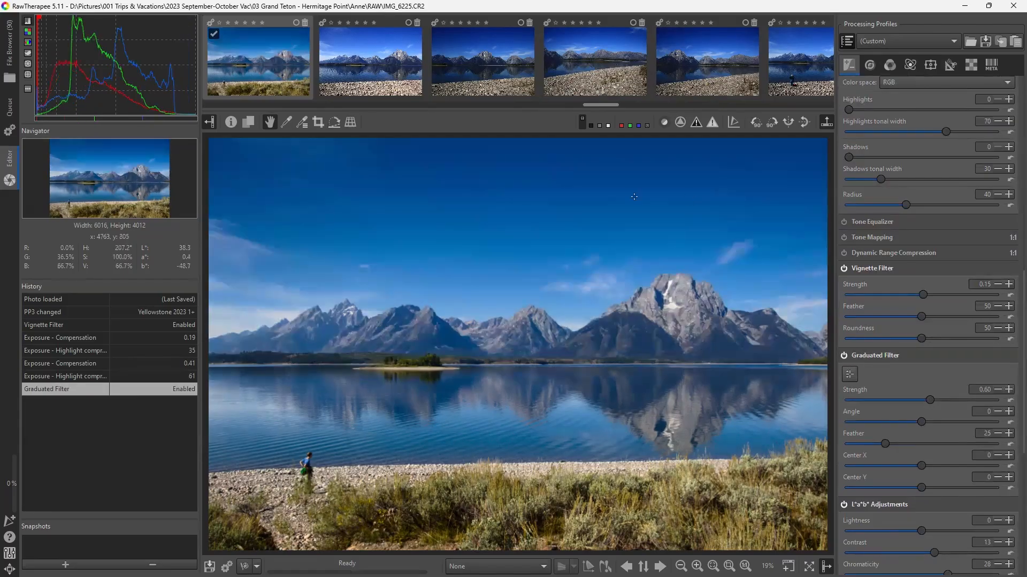
{"action": "left_click", "coordinate": [849, 376]}
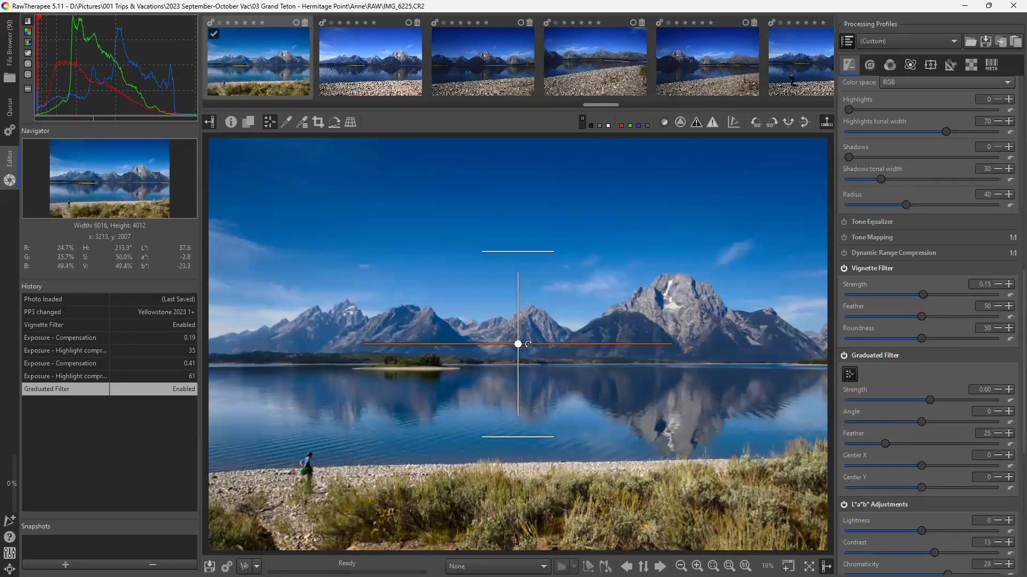
{"action": "left_click_drag", "start_coordinate": [626, 342], "coordinate": [719, 346]}
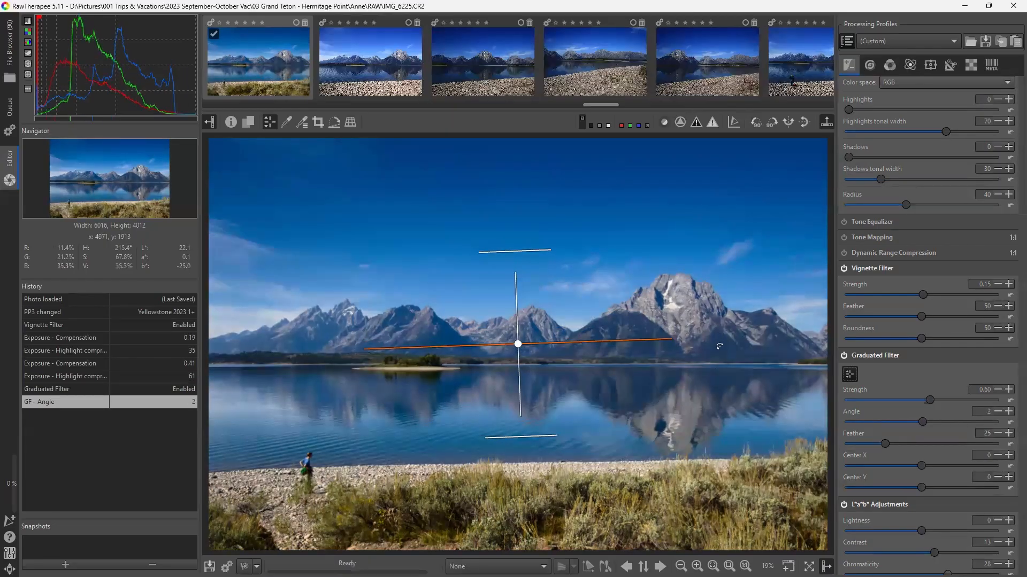
{"action": "left_click_drag", "start_coordinate": [517, 344], "coordinate": [525, 355]}
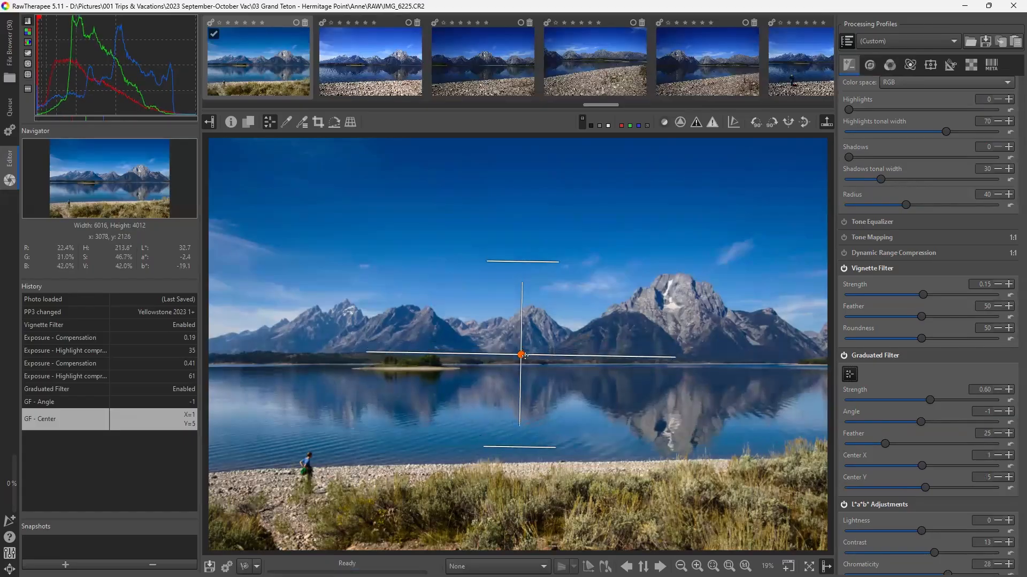
{"action": "left_click", "coordinate": [849, 375]}
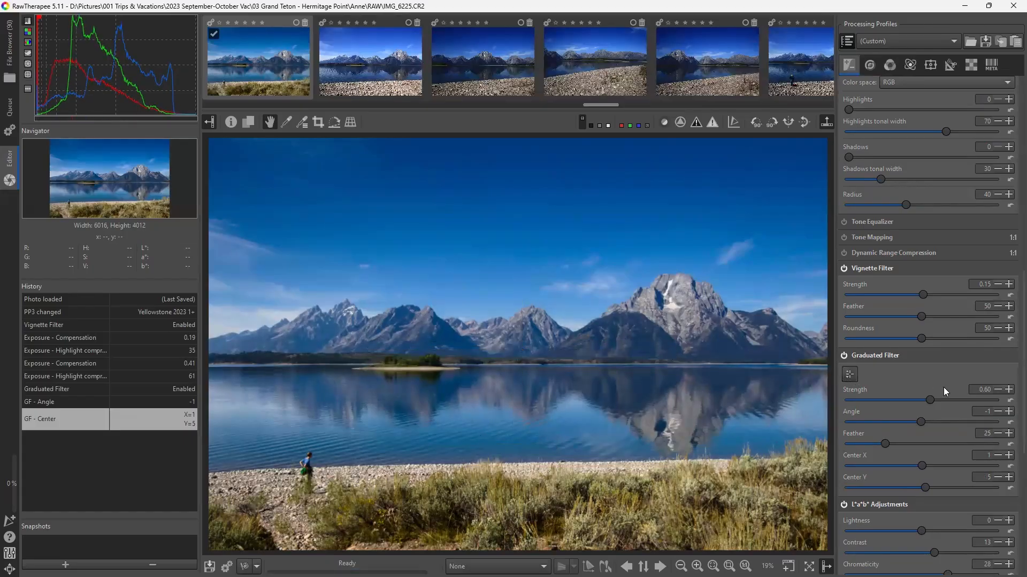
{"action": "left_click_drag", "start_coordinate": [930, 400], "coordinate": [928, 400]}
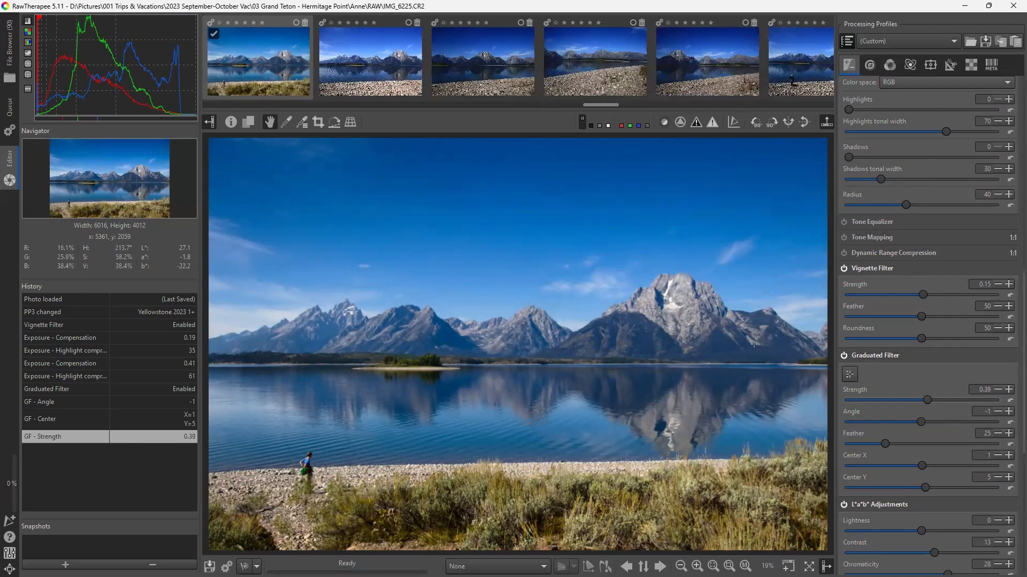
Save the edited lake photo immediately as an 8-bit JPEG named IMG_6225a.
{"action": "key", "text": "ctrl+s"}
{"action": "left_click", "coordinate": [370, 145]}
{"action": "type", "text": "a"}
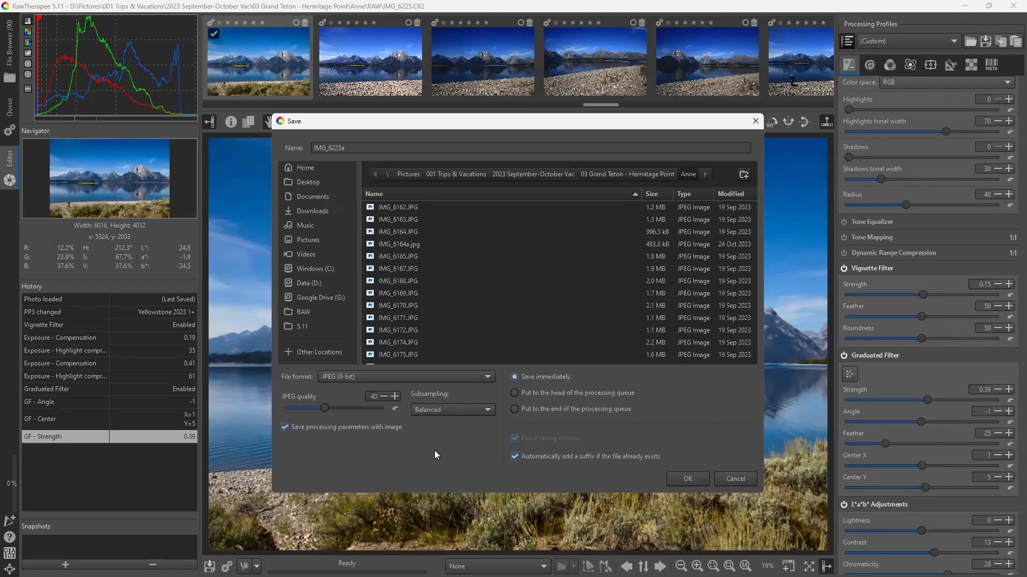
{"action": "left_click", "coordinate": [676, 476]}
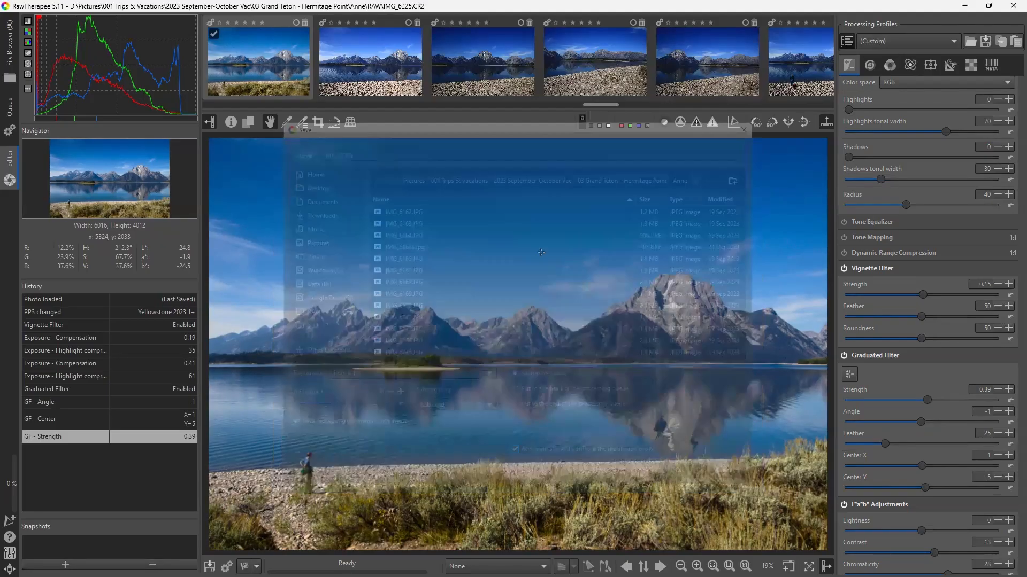
Find the yellow flower photo IMG_6250.CR2 in the same folder and open it for editing.
{"action": "scroll", "coordinate": [707, 70], "scroll_direction": "down", "scroll_amount": 1}
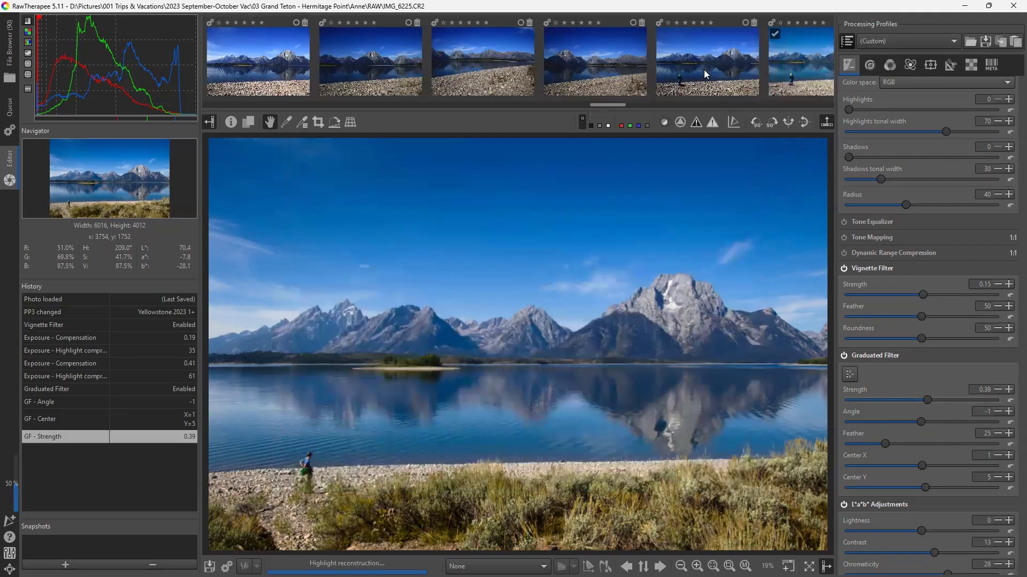
{"action": "scroll", "coordinate": [705, 74], "scroll_direction": "down", "scroll_amount": 6}
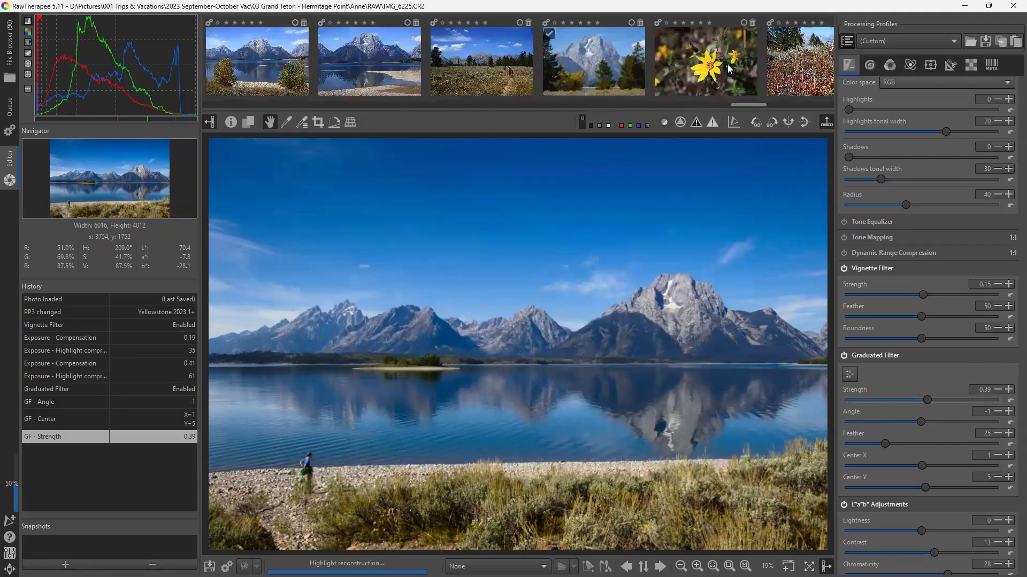
{"action": "double_click", "coordinate": [492, 85]}
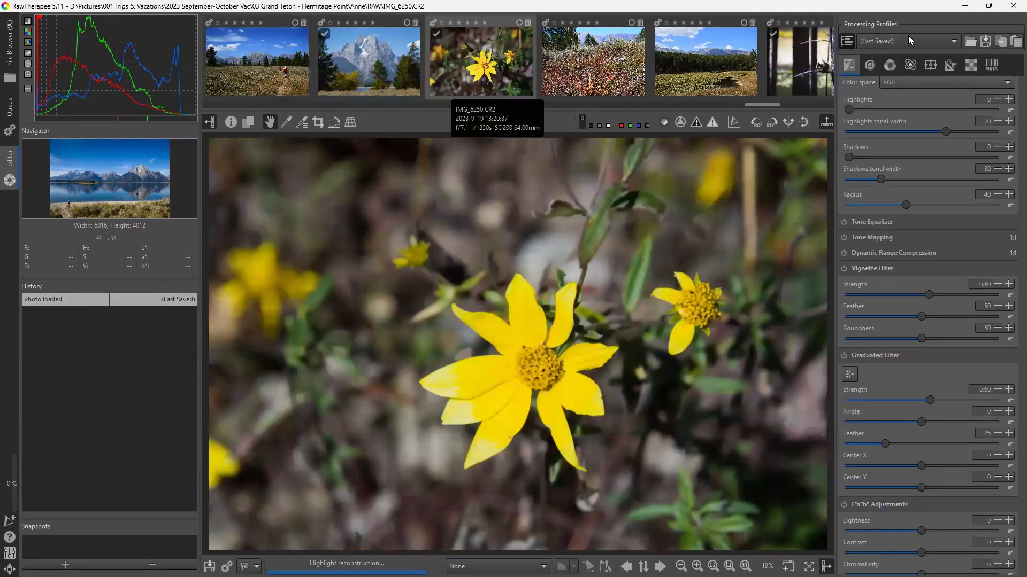
Apply the saved processing profile "Yellowstone 2023 1" to the flower photo and bring up its exposure settings.
{"action": "left_click", "coordinate": [908, 38]}
{"action": "left_click", "coordinate": [991, 27]}
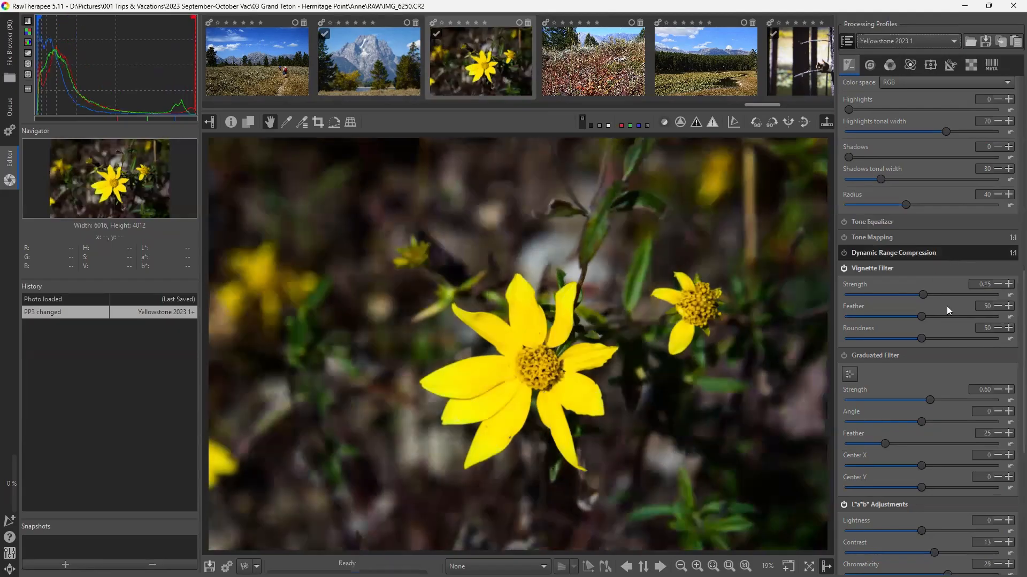
{"action": "scroll", "coordinate": [935, 285], "scroll_direction": "up", "scroll_amount": 10}
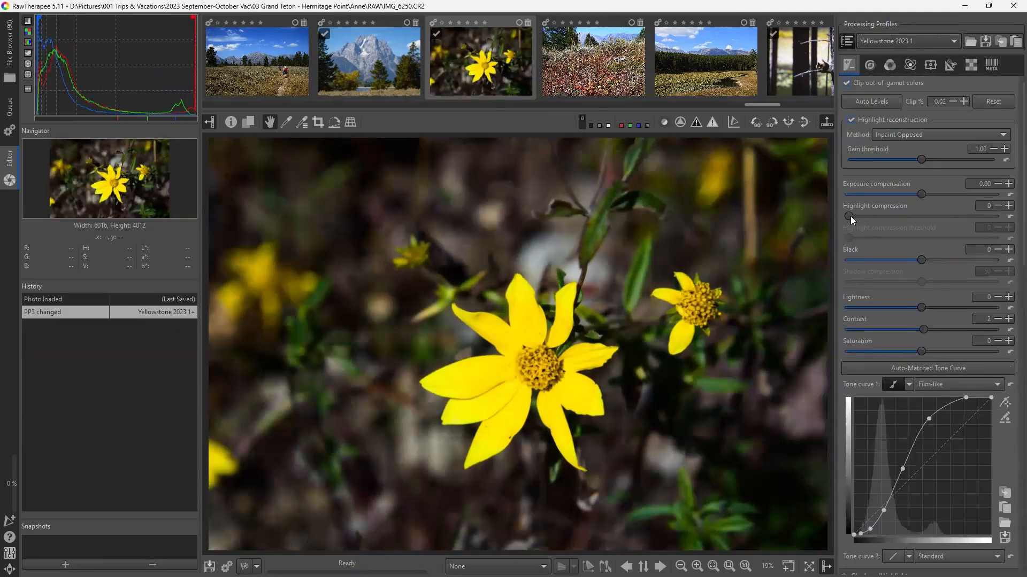
Set the flower photo's highlight compression to 103, and enable Shadows/Highlights with Highlights at 15.
{"action": "left_click_drag", "start_coordinate": [862, 215], "coordinate": [879, 210]}
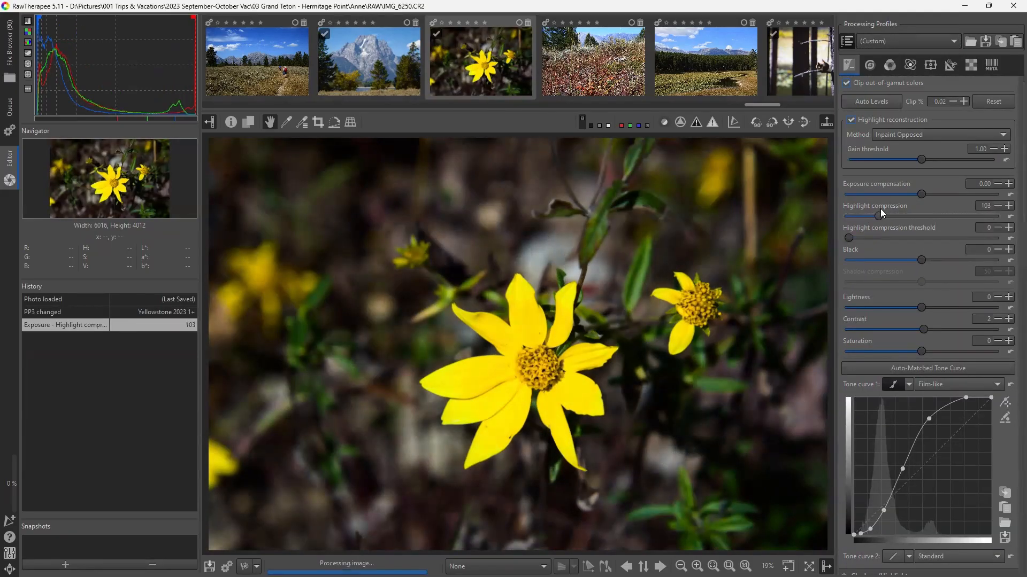
{"action": "scroll", "coordinate": [879, 214], "scroll_direction": "down", "scroll_amount": 7}
{"action": "left_click", "coordinate": [844, 219]}
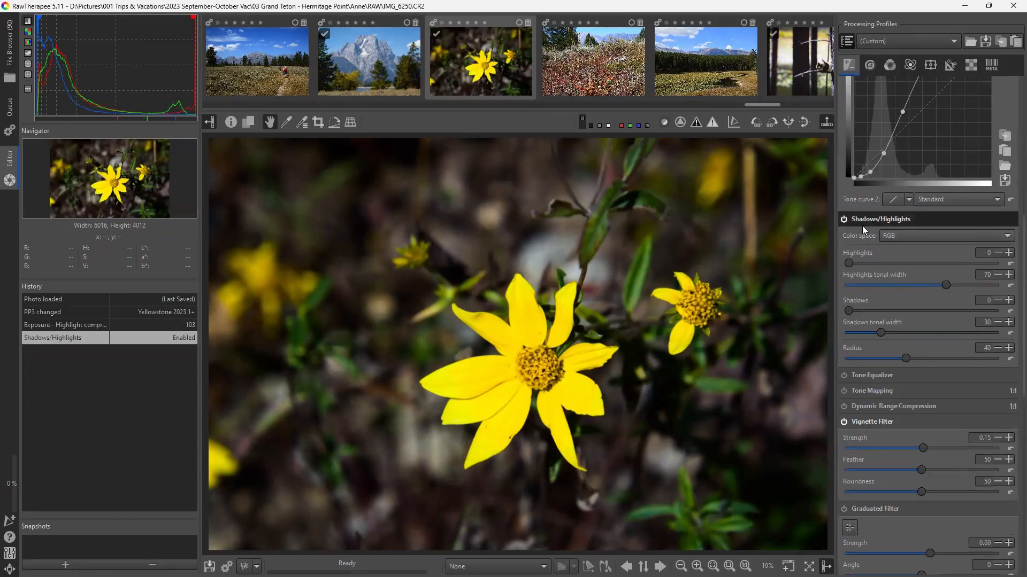
{"action": "left_click_drag", "start_coordinate": [849, 263], "coordinate": [869, 261]}
{"action": "scroll", "coordinate": [881, 281], "scroll_direction": "up", "scroll_amount": 6}
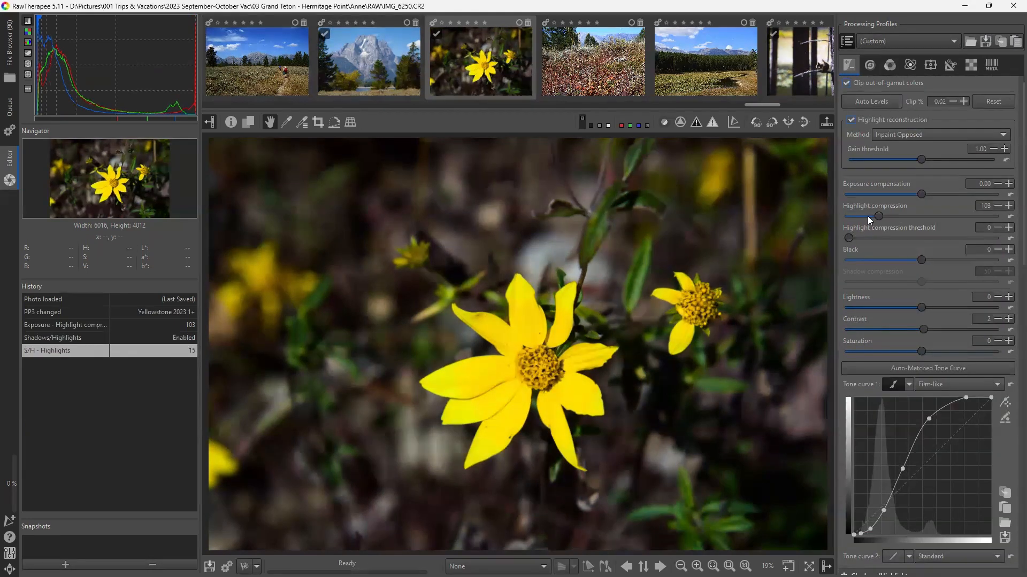
{"action": "scroll", "coordinate": [878, 341], "scroll_direction": "down", "scroll_amount": 4}
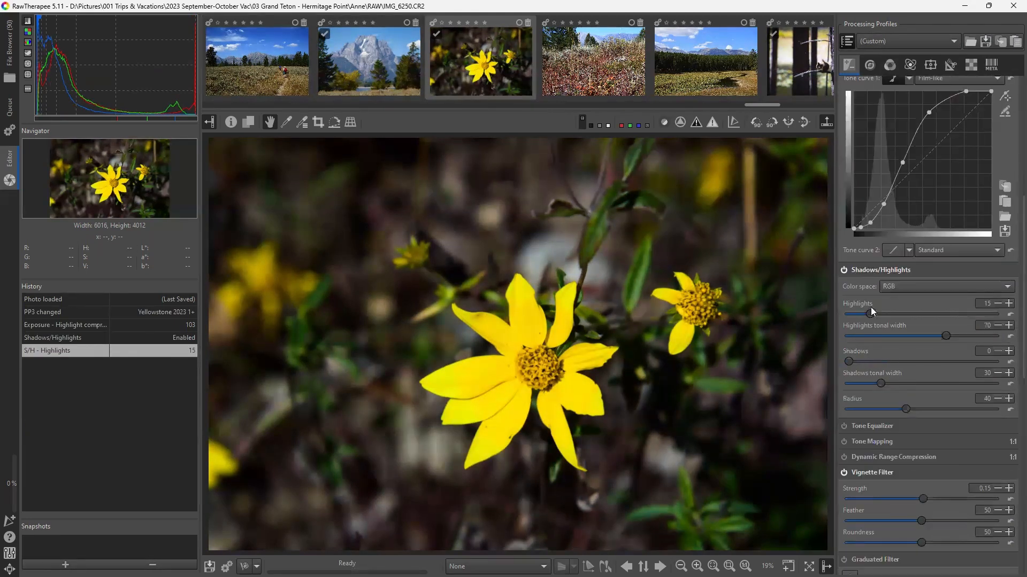
{"action": "scroll", "coordinate": [871, 307], "scroll_direction": "up", "scroll_amount": 4}
{"action": "scroll", "coordinate": [904, 207], "scroll_direction": "down", "scroll_amount": 4}
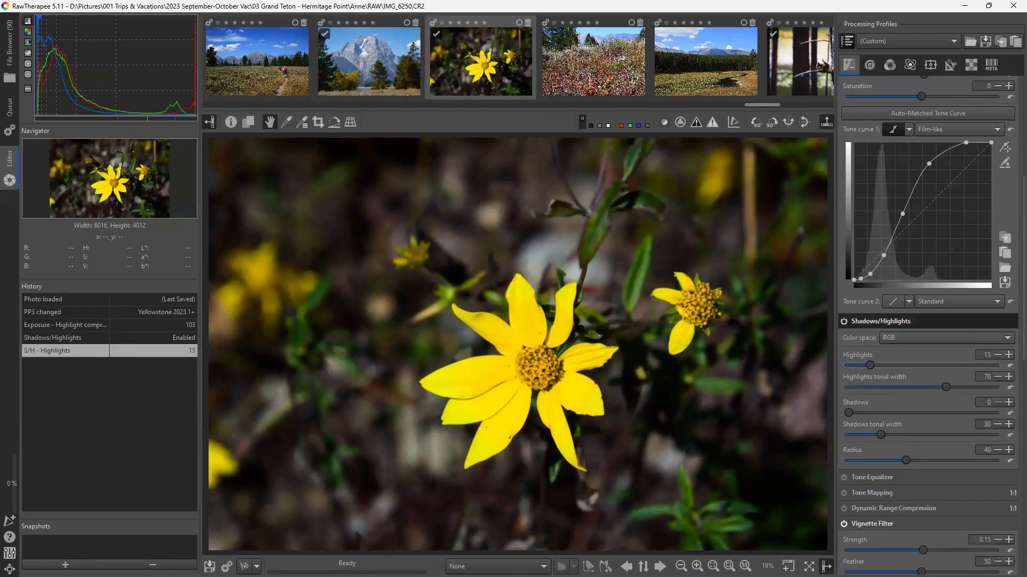
{"action": "left_click", "coordinate": [844, 322]}
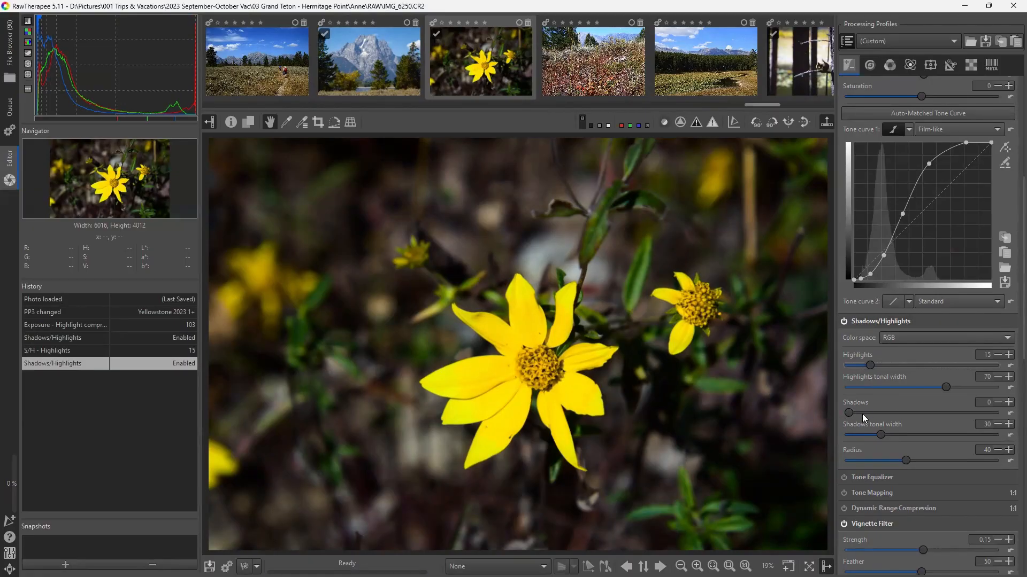
Raise the flower photo's vignette filter strength to 0.64 and its Shadows/Highlights Highlights value to 29.
{"action": "scroll", "coordinate": [880, 429], "scroll_direction": "down", "scroll_amount": 3}
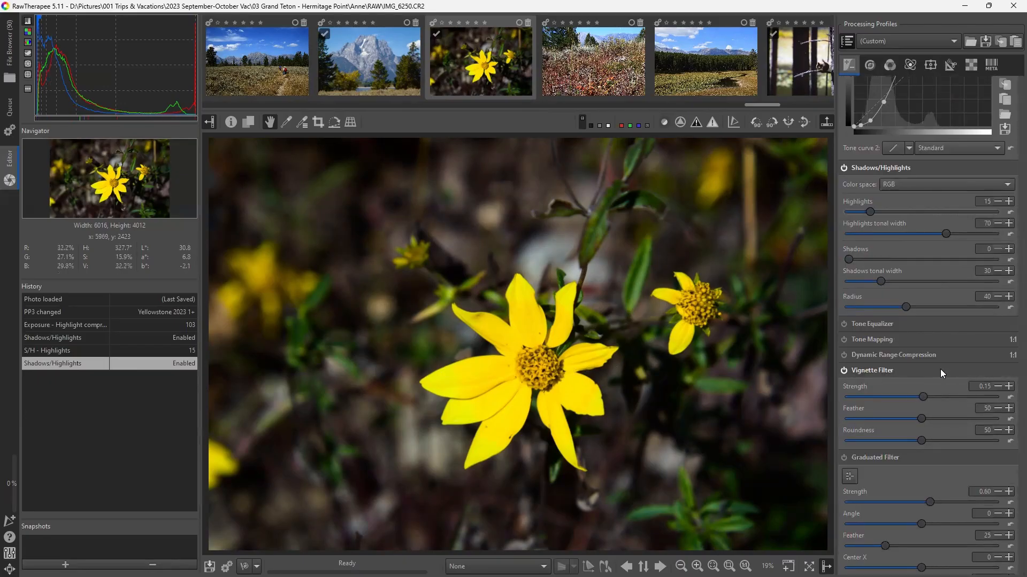
{"action": "left_click_drag", "start_coordinate": [923, 397], "coordinate": [930, 399]}
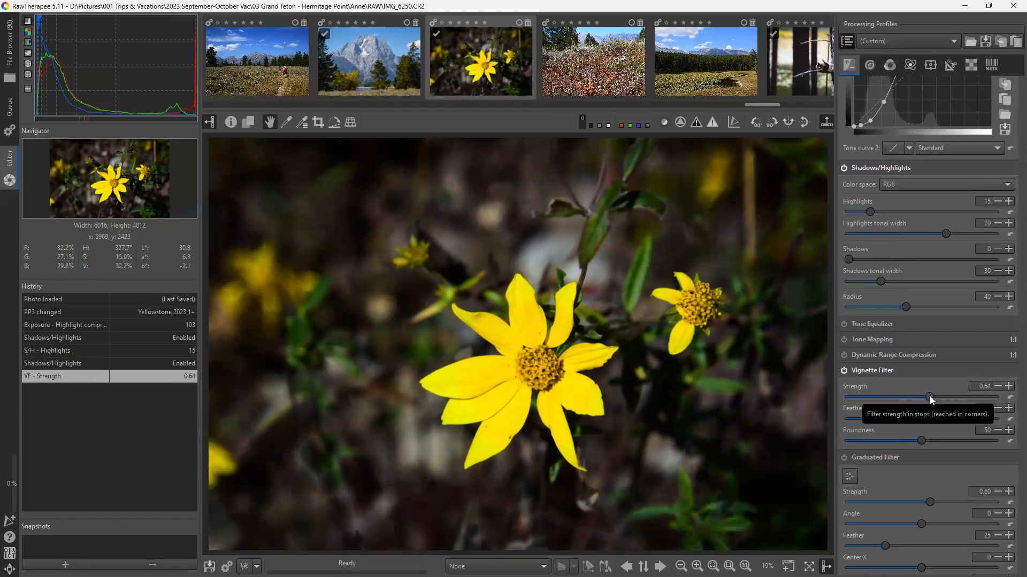
{"action": "left_click_drag", "start_coordinate": [871, 213], "coordinate": [892, 215]}
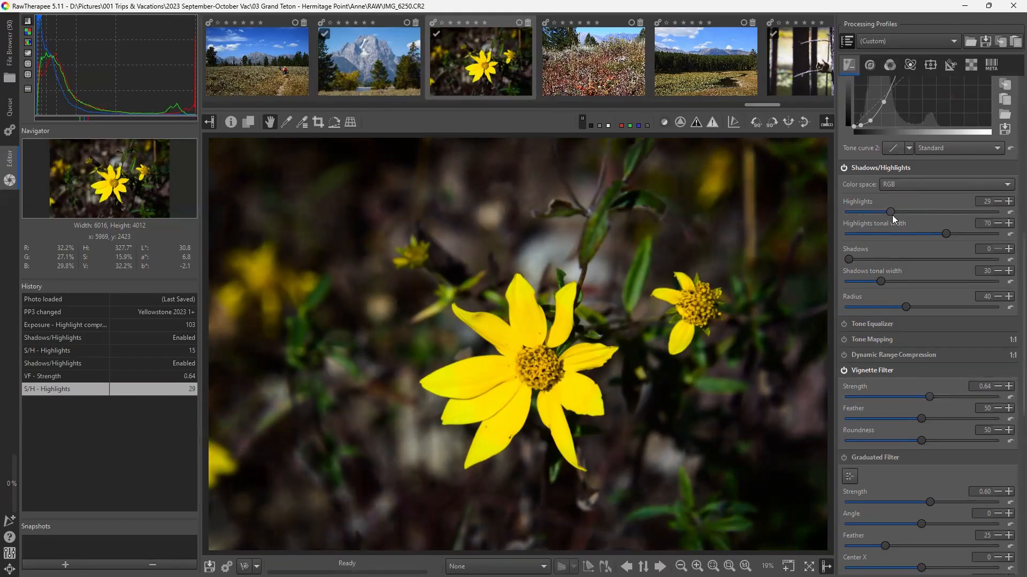
{"action": "scroll", "coordinate": [866, 380], "scroll_direction": "down", "scroll_amount": 2}
{"action": "scroll", "coordinate": [862, 375], "scroll_direction": "up", "scroll_amount": 10}
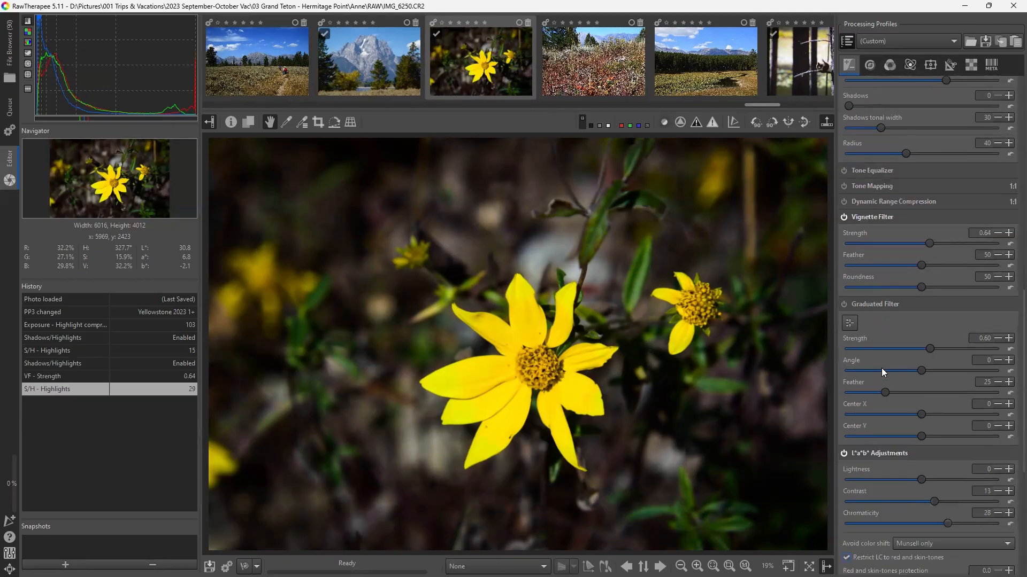
{"action": "scroll", "coordinate": [880, 408], "scroll_direction": "up", "scroll_amount": 4}
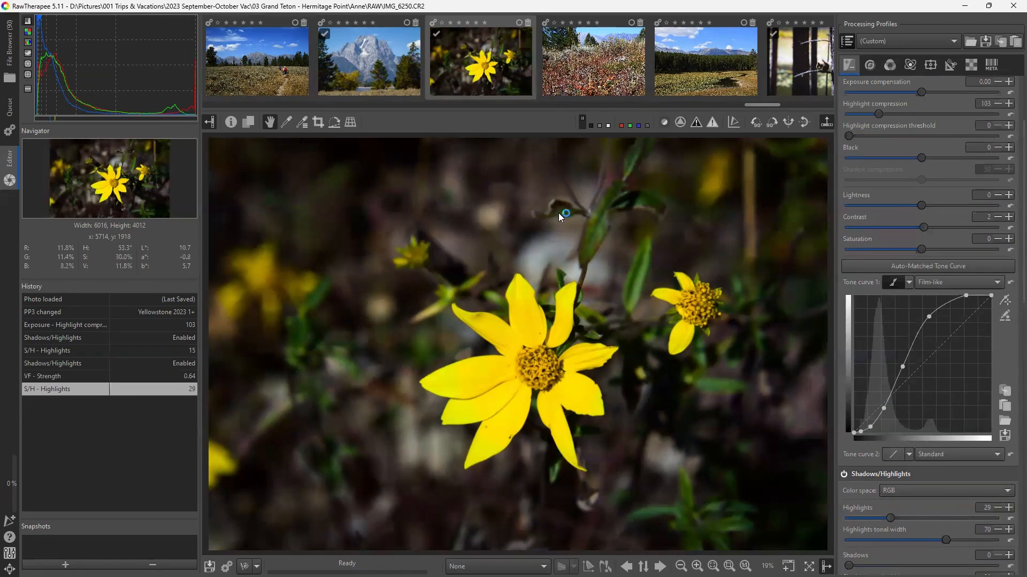
Save the edited flower photo with an "a" appended to its file name.
{"action": "key", "text": "ctrl+s"}
{"action": "left_click", "coordinate": [398, 160]}
{"action": "type", "text": "a"}
{"action": "left_click", "coordinate": [703, 476]}
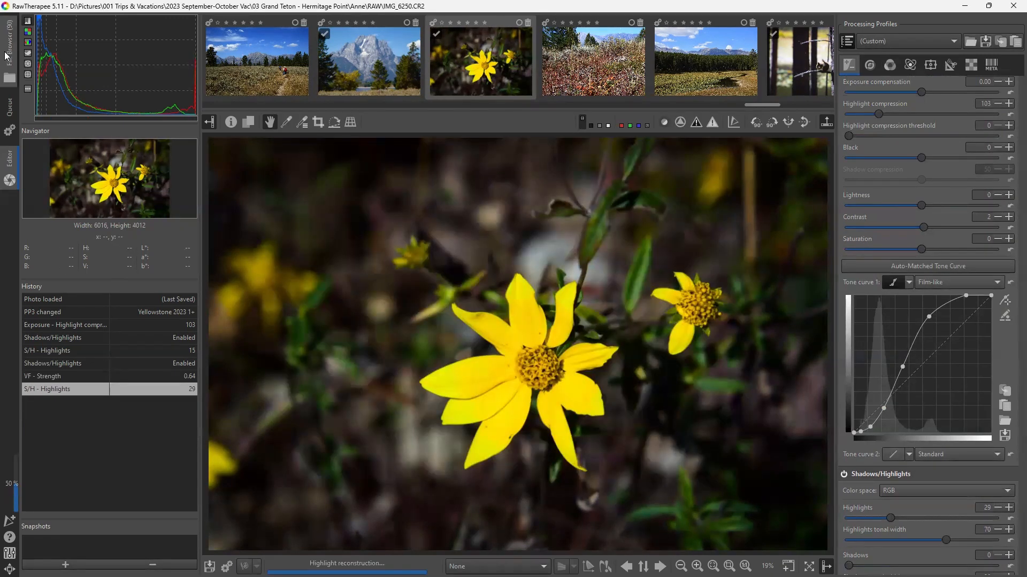
Return to the file browser and load the RAW folder under "2024 May Vac Arches", "01 Willow Springs Road".
{"action": "left_click", "coordinate": [9, 51]}
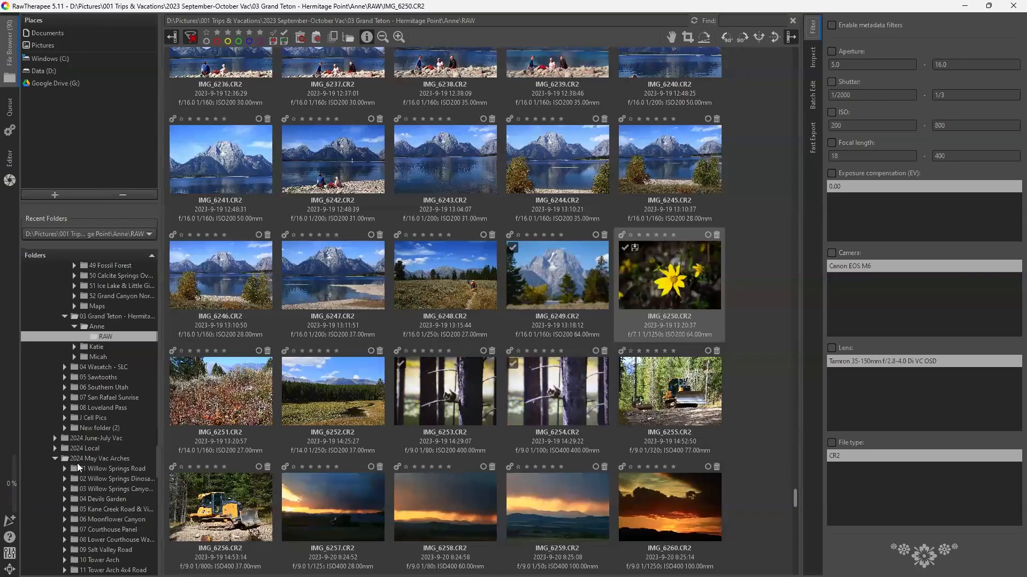
{"action": "scroll", "coordinate": [88, 426], "scroll_direction": "down", "scroll_amount": 4}
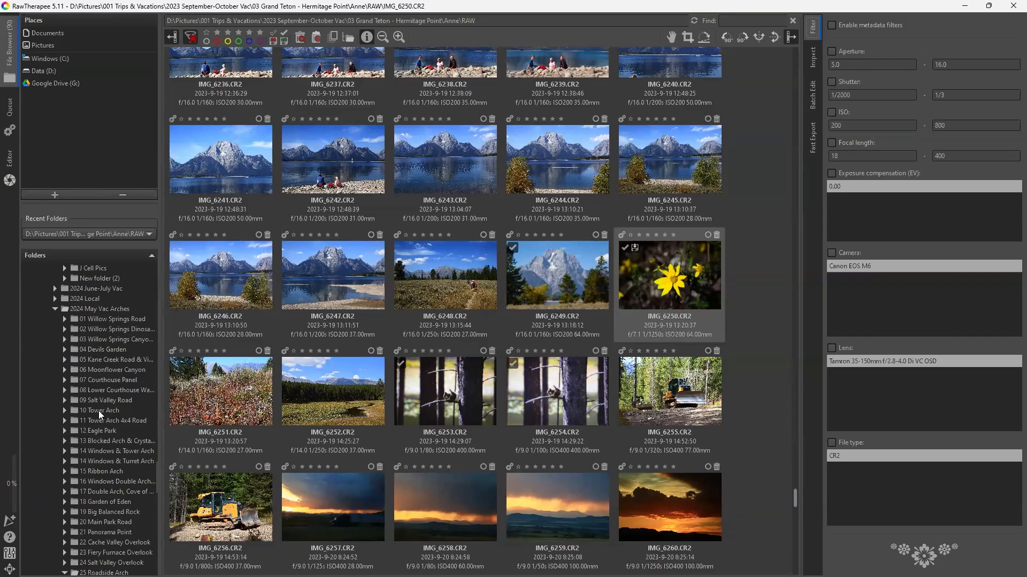
{"action": "scroll", "coordinate": [98, 414], "scroll_direction": "down", "scroll_amount": 2}
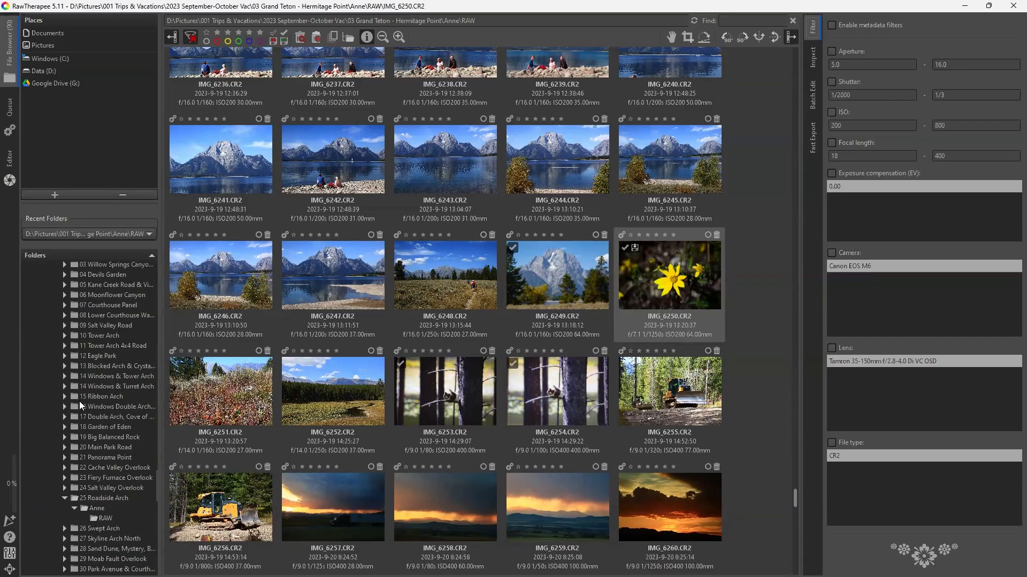
{"action": "scroll", "coordinate": [80, 401], "scroll_direction": "down", "scroll_amount": 1}
{"action": "scroll", "coordinate": [84, 423], "scroll_direction": "up", "scroll_amount": 3}
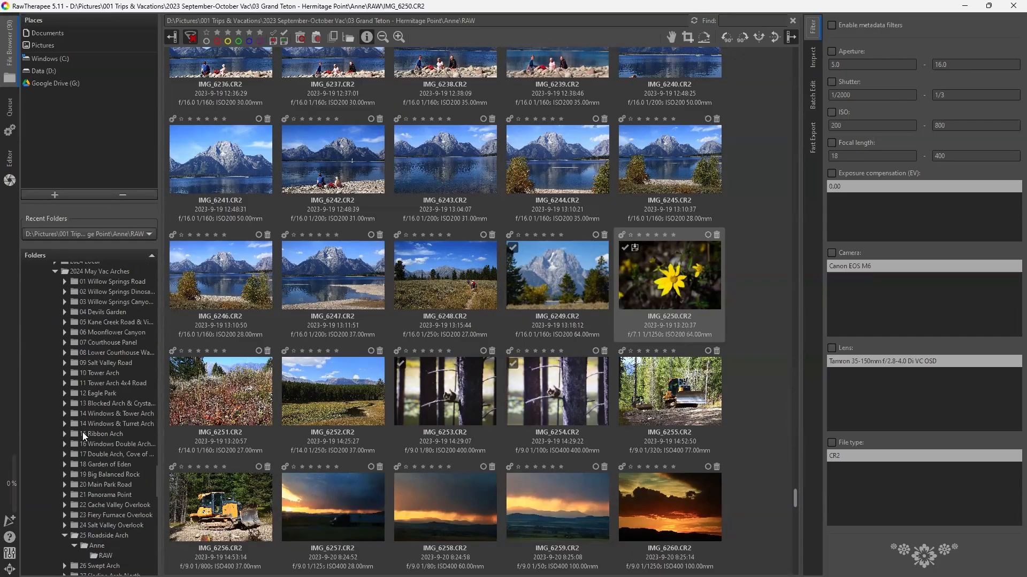
{"action": "left_click", "coordinate": [65, 319]}
{"action": "left_click", "coordinate": [74, 330]}
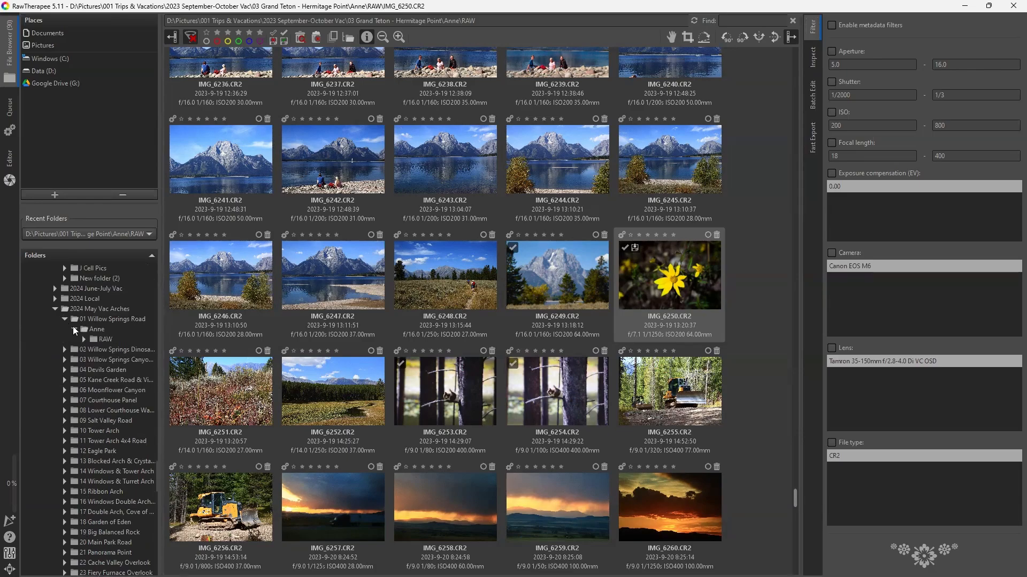
{"action": "left_click", "coordinate": [100, 340]}
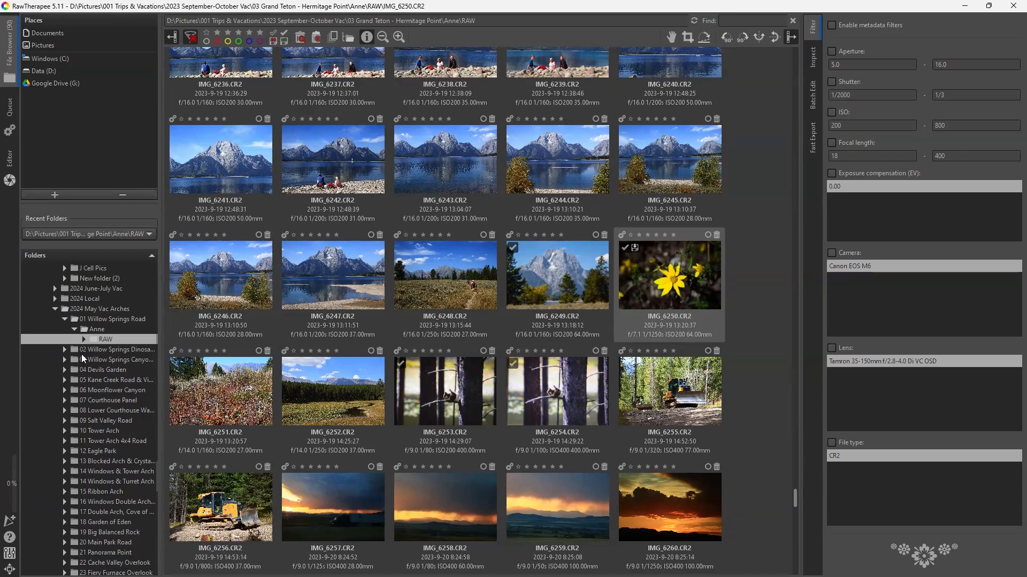
{"action": "double_click", "coordinate": [111, 336]}
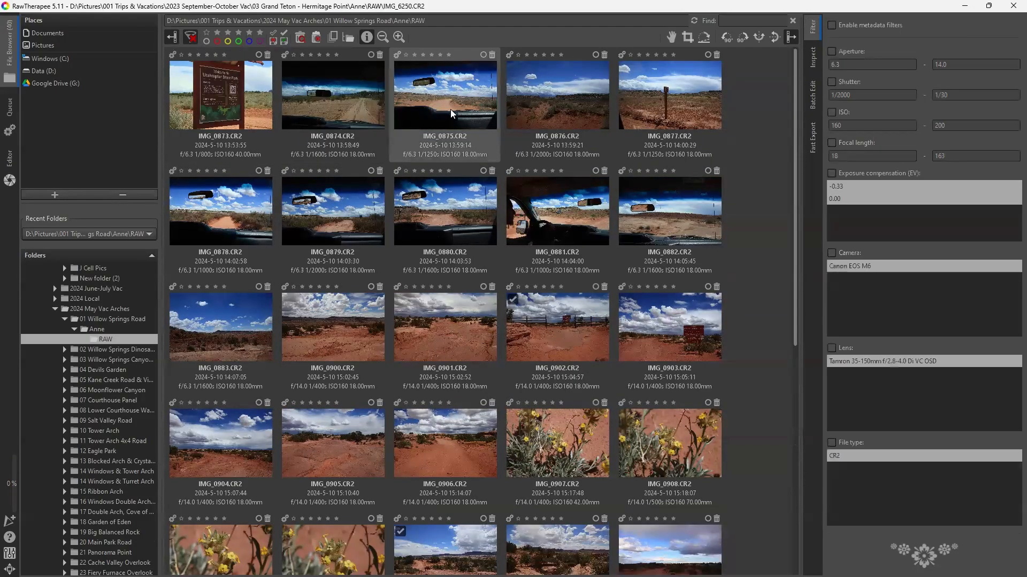
Open the windshield photo IMG_0875.CR2 for editing, apply the saved profile "OH 2022 2" and review its settings.
{"action": "double_click", "coordinate": [424, 118]}
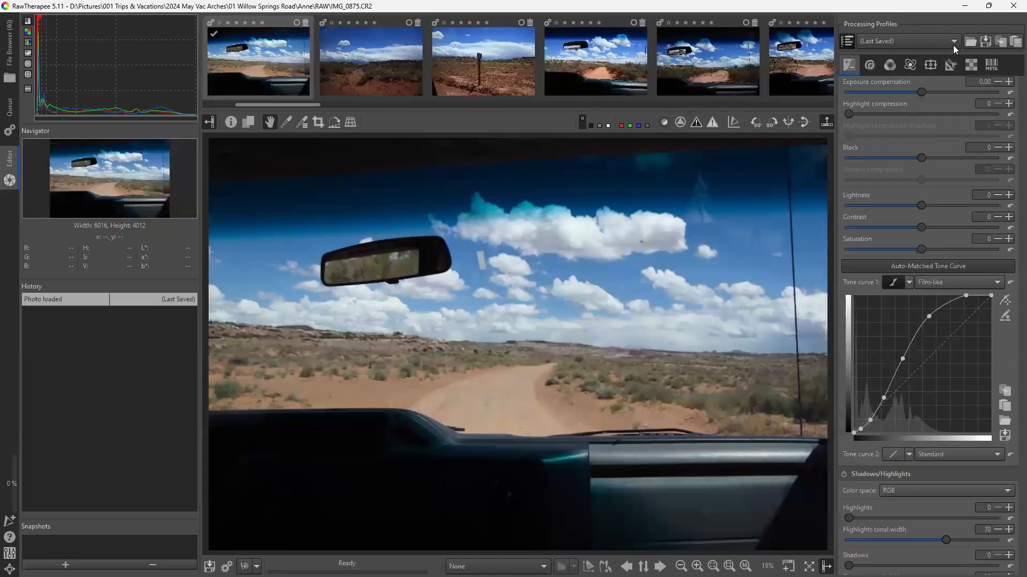
{"action": "left_click", "coordinate": [952, 41]}
{"action": "mouse_move", "coordinate": [944, 19]}
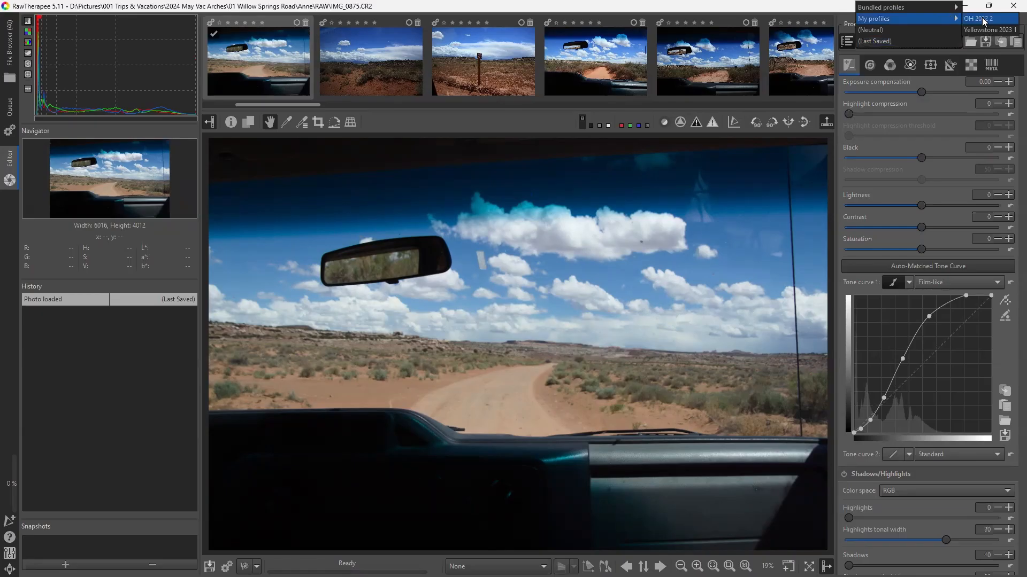
{"action": "left_click", "coordinate": [982, 22]}
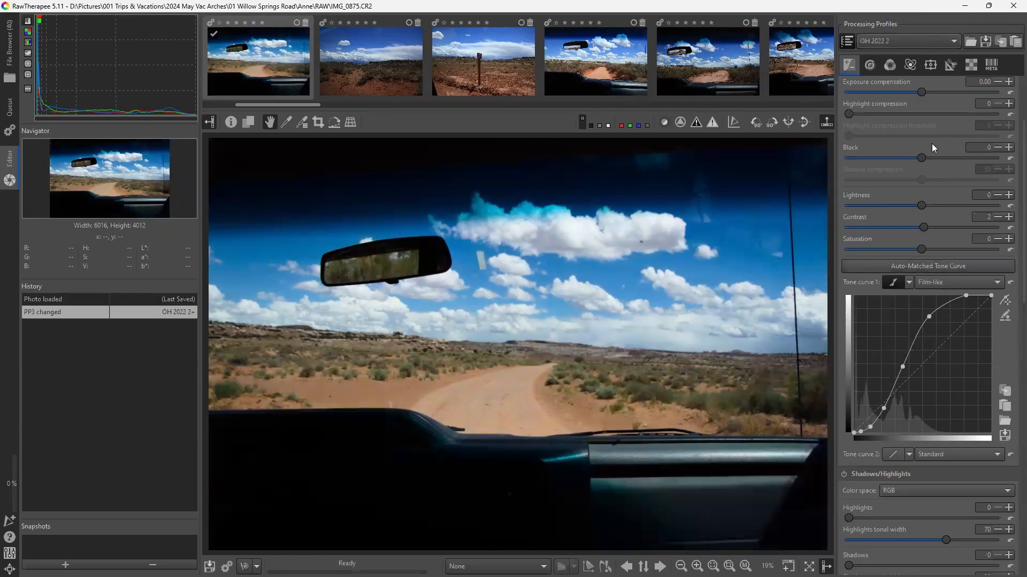
{"action": "scroll", "coordinate": [932, 135], "scroll_direction": "down", "scroll_amount": 10}
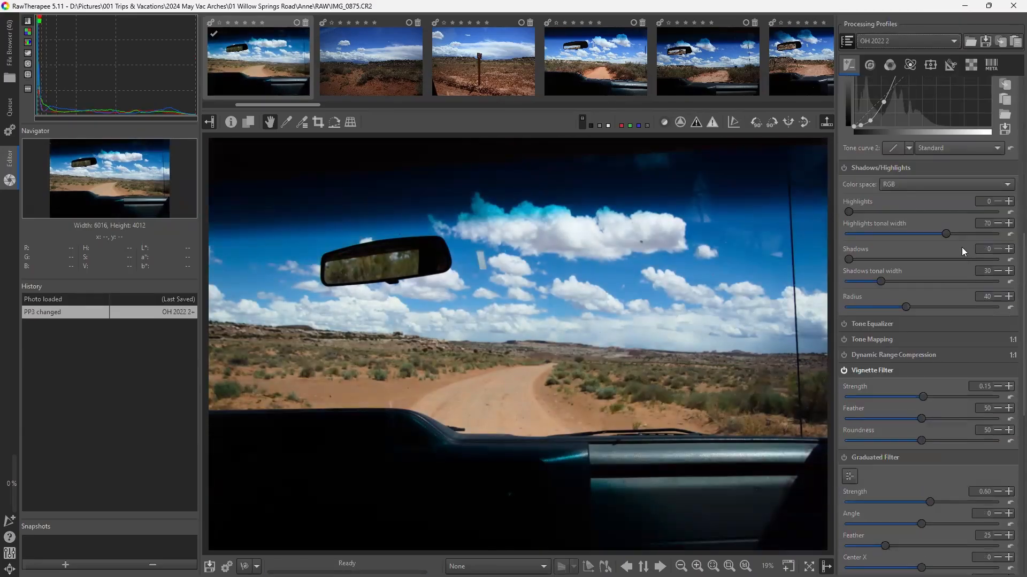
{"action": "scroll", "coordinate": [959, 247], "scroll_direction": "down", "scroll_amount": 5}
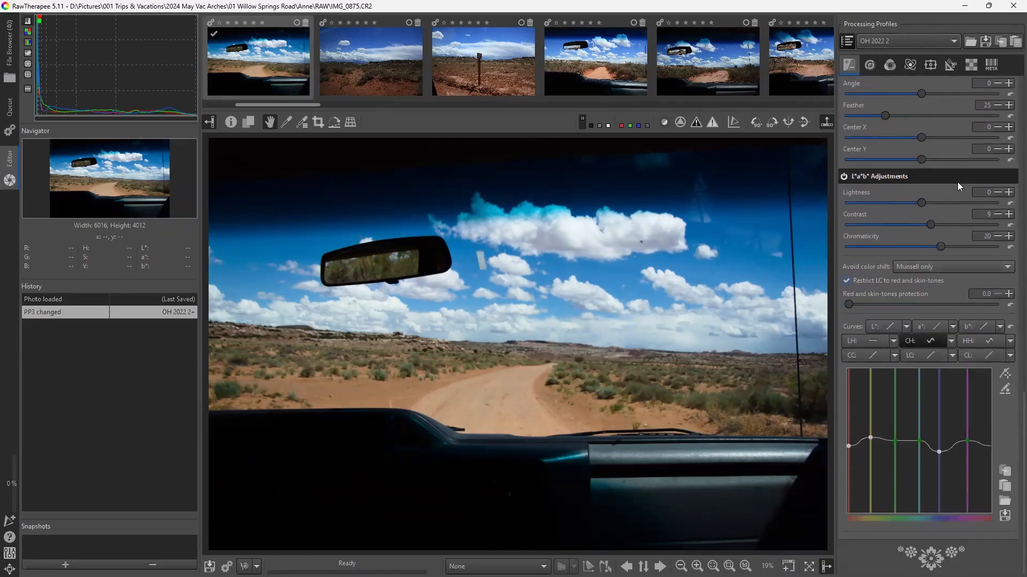
Try the "Yellowstone 2023 1" profile on the windshield photo for comparison and switch back to "OH 2022 2".
{"action": "left_click", "coordinate": [936, 42]}
{"action": "mouse_move", "coordinate": [932, 42]}
{"action": "left_click", "coordinate": [984, 51]}
{"action": "scroll", "coordinate": [926, 38], "scroll_direction": "down", "scroll_amount": 1}
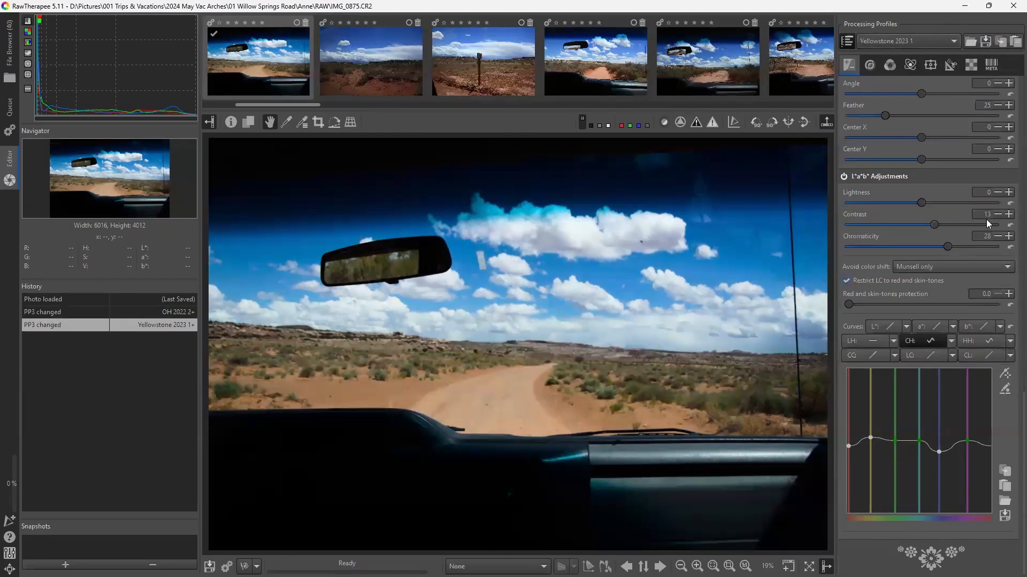
{"action": "left_click", "coordinate": [929, 38]}
{"action": "mouse_move", "coordinate": [927, 41]}
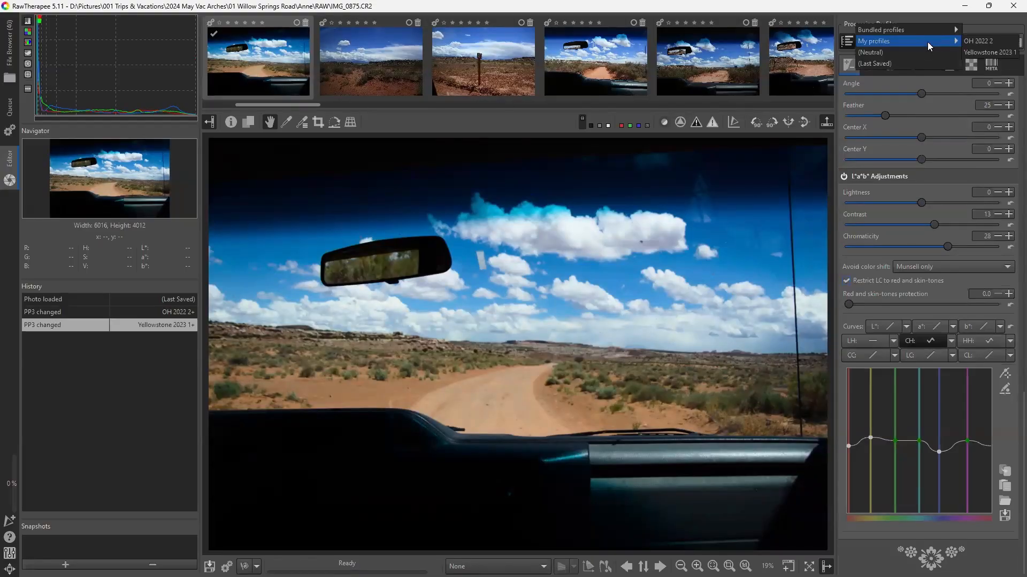
{"action": "left_click", "coordinate": [981, 39]}
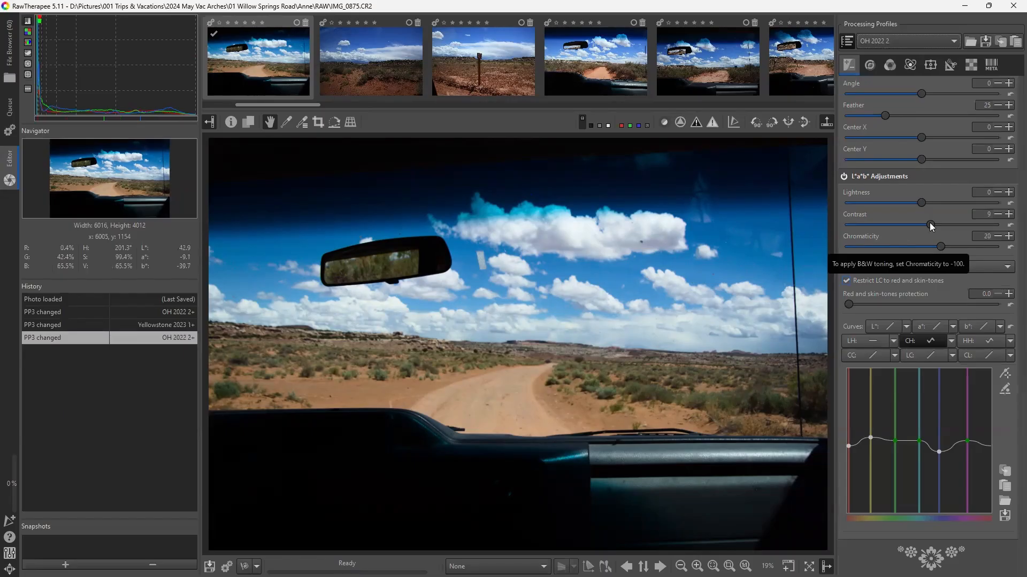
Set the windshield photo's exposure compensation to 0.28 and its highlight compression to 76.
{"action": "scroll", "coordinate": [967, 265], "scroll_direction": "up", "scroll_amount": 1}
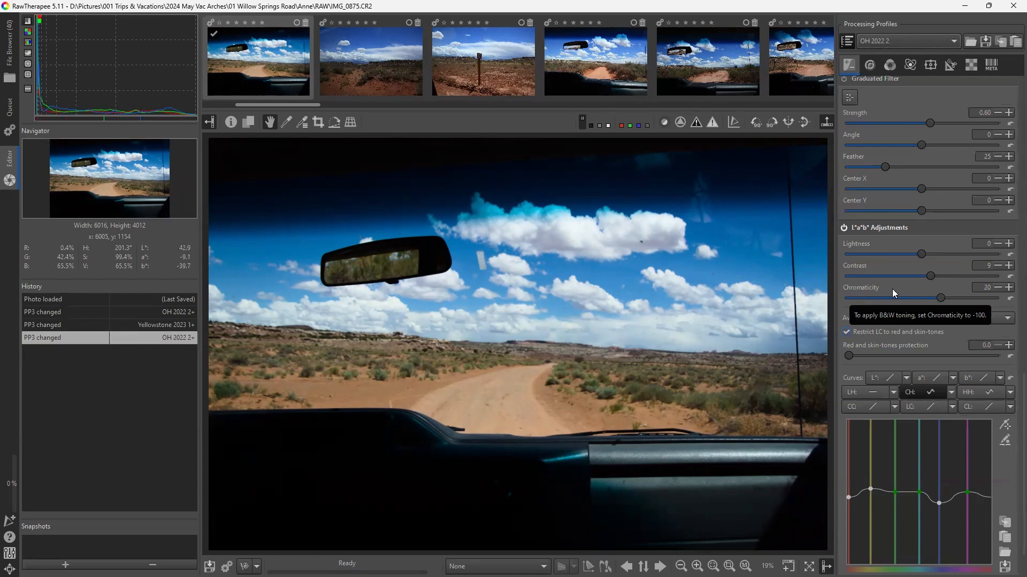
{"action": "scroll", "coordinate": [912, 277], "scroll_direction": "up", "scroll_amount": 15}
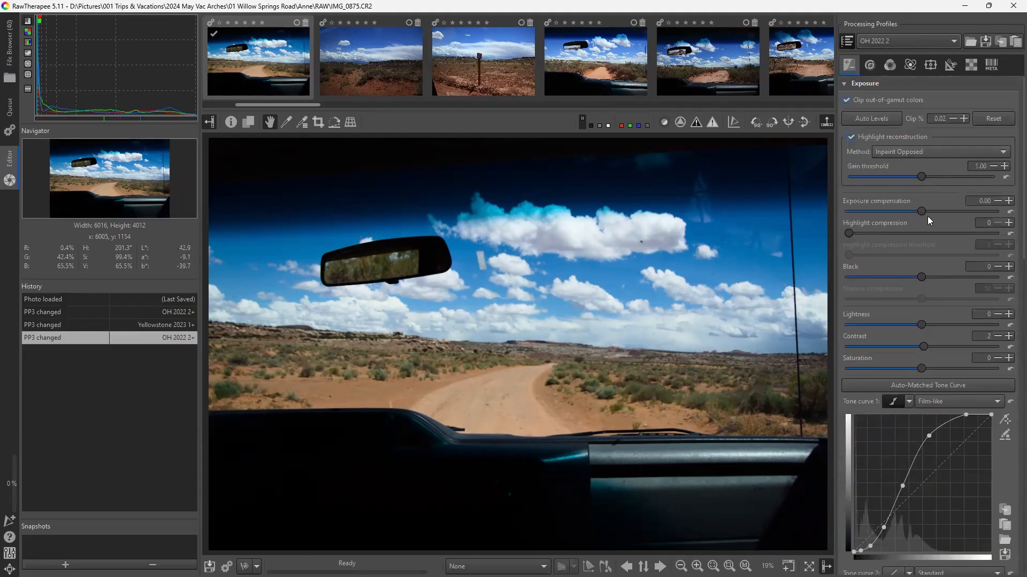
{"action": "left_click_drag", "start_coordinate": [919, 210], "coordinate": [923, 209]}
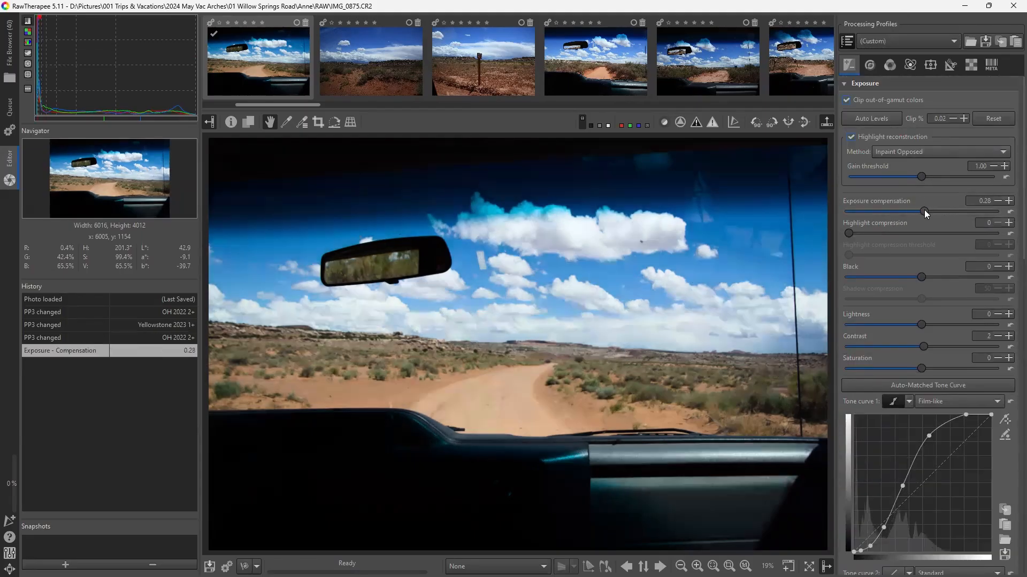
{"action": "left_click_drag", "start_coordinate": [849, 233], "coordinate": [870, 235]}
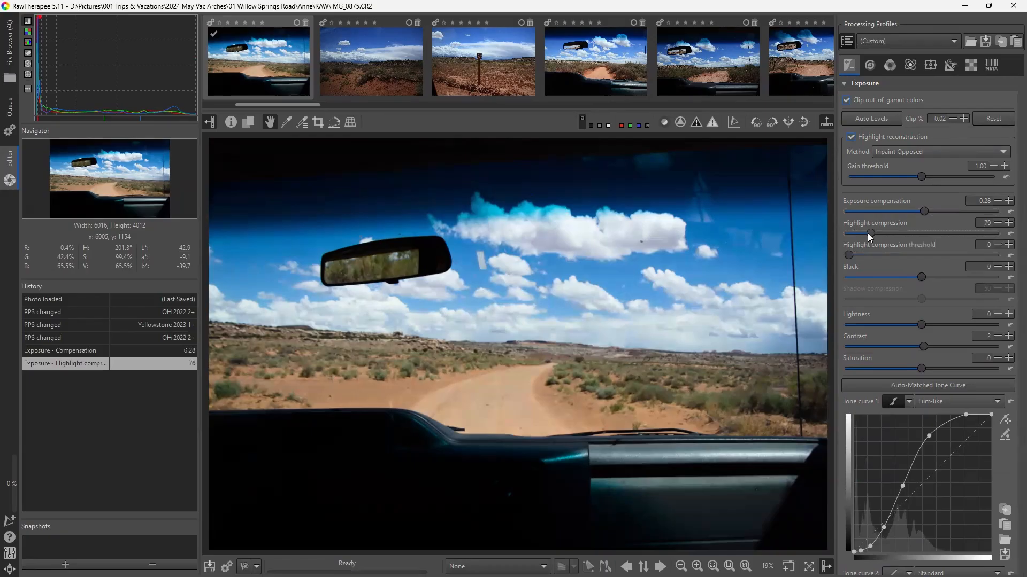
Set the windshield photo's white balance Blue/Red equalizer to 1.045, comparing the adjustment with the earlier highlight compression state in the history.
{"action": "scroll", "coordinate": [883, 253], "scroll_direction": "down", "scroll_amount": 5}
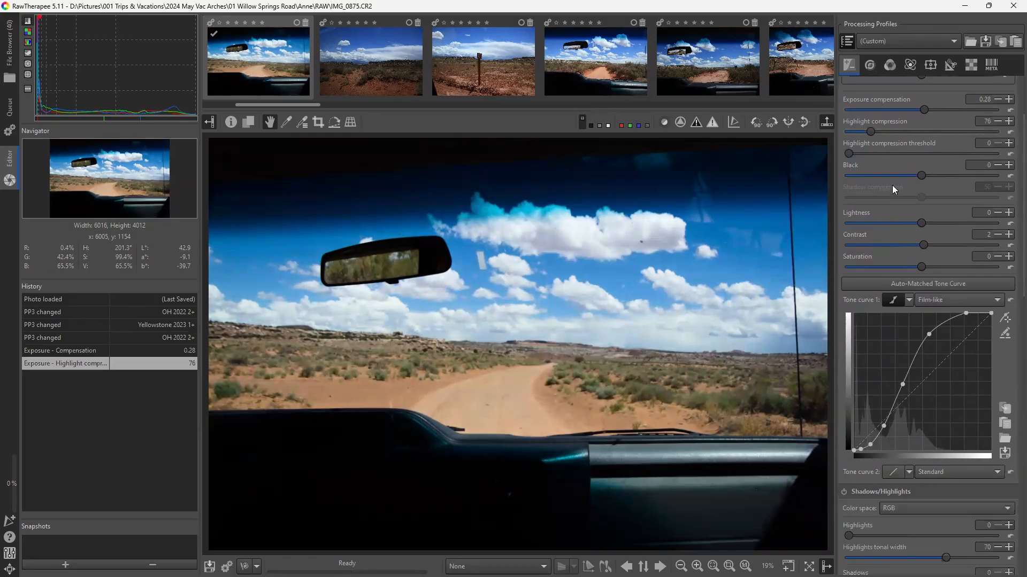
{"action": "scroll", "coordinate": [887, 179], "scroll_direction": "down", "scroll_amount": 3}
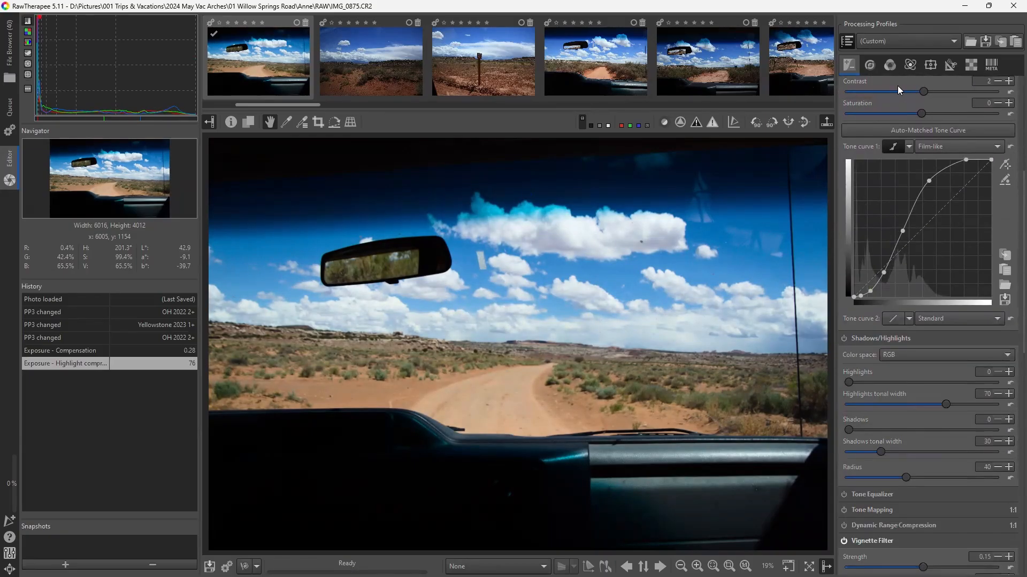
{"action": "left_click", "coordinate": [891, 70]}
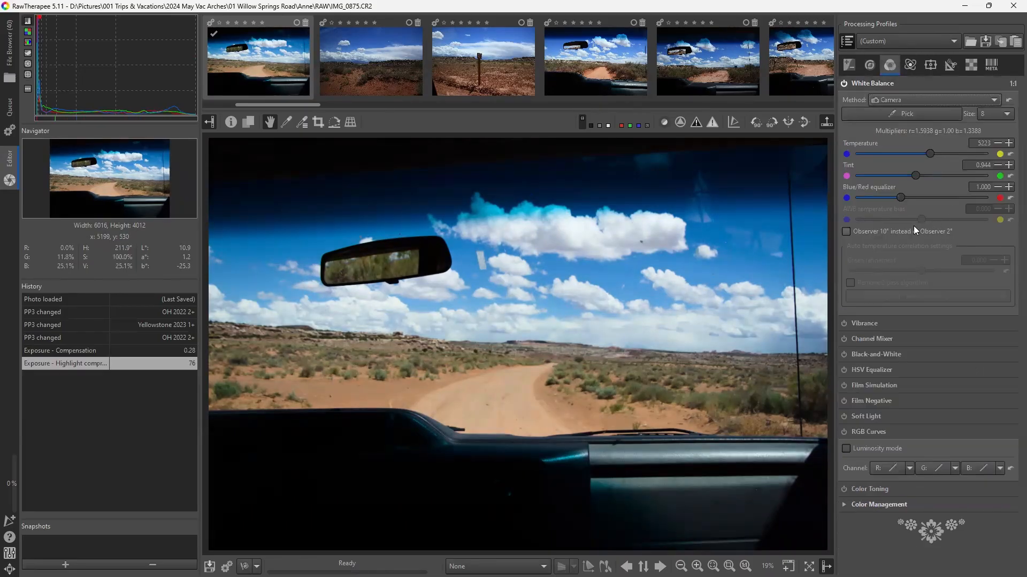
{"action": "left_click", "coordinate": [901, 196]}
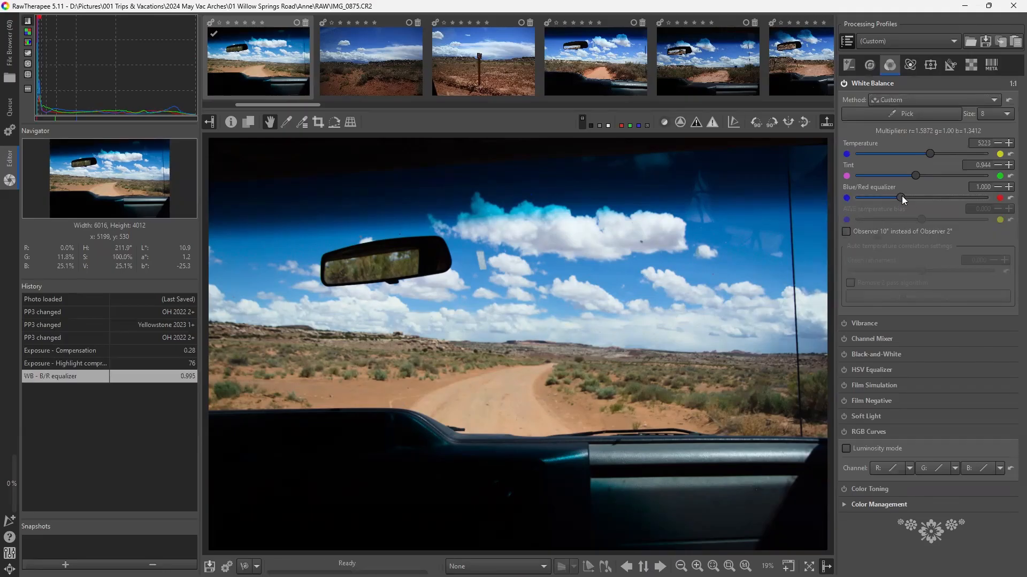
{"action": "left_click_drag", "start_coordinate": [901, 196], "coordinate": [903, 196]}
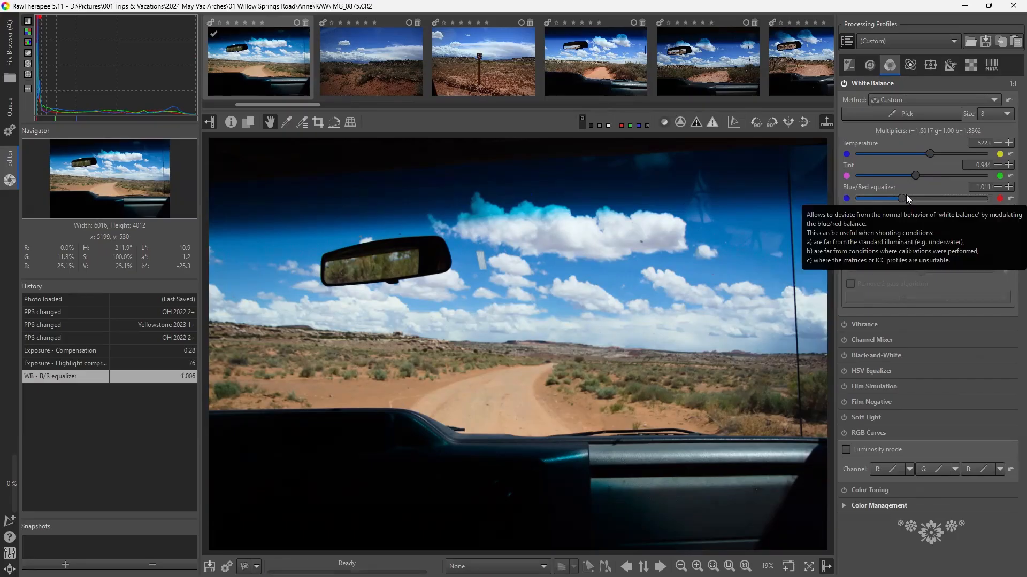
{"action": "left_click_drag", "start_coordinate": [907, 194], "coordinate": [907, 195]}
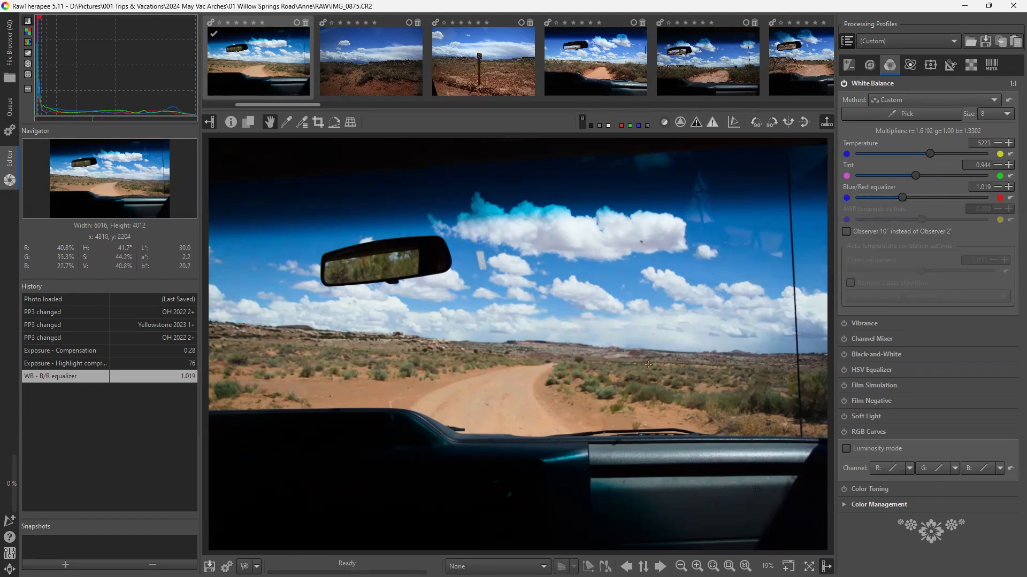
{"action": "left_click", "coordinate": [77, 363]}
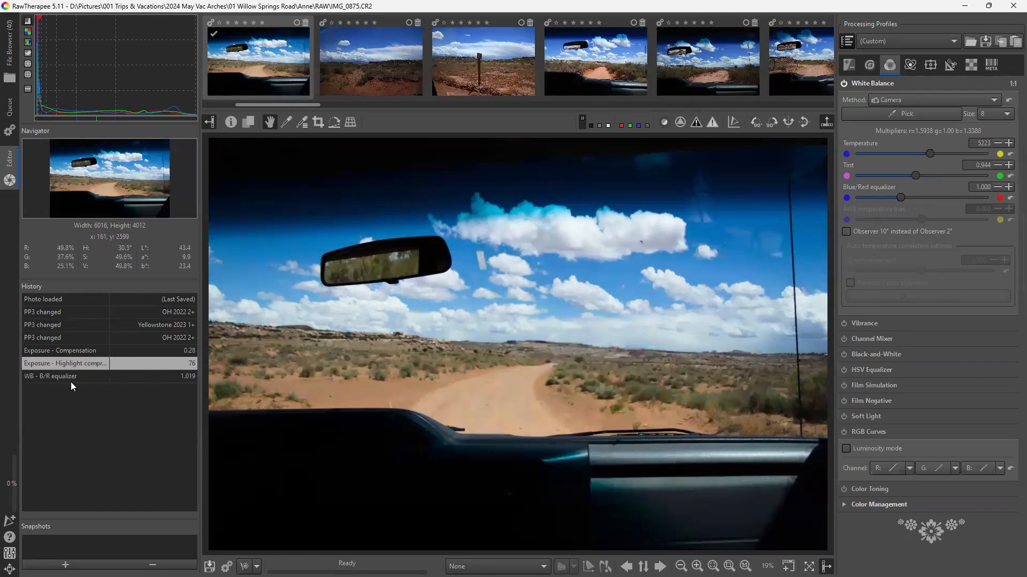
{"action": "left_click", "coordinate": [66, 379]}
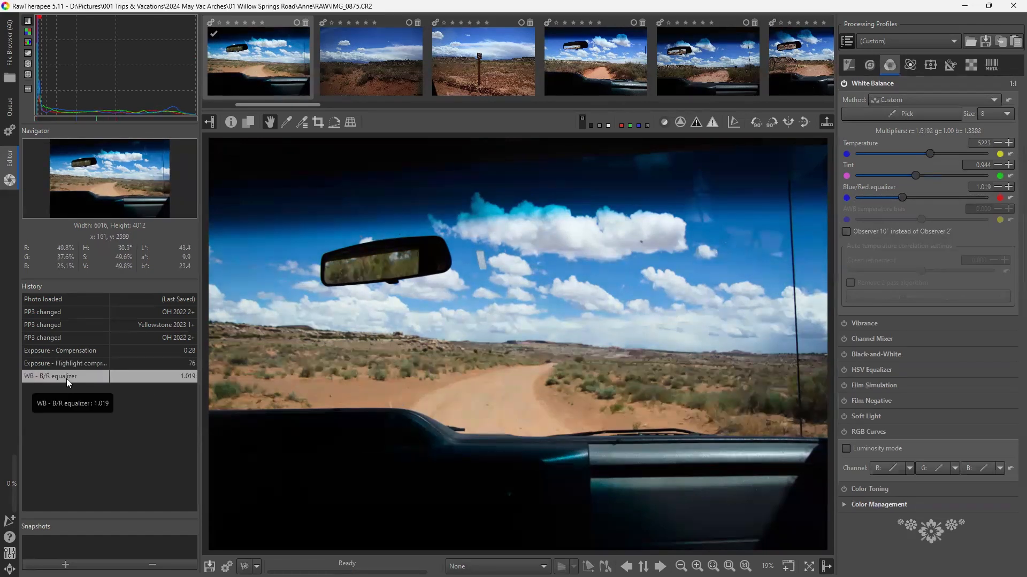
{"action": "scroll", "coordinate": [904, 197], "scroll_direction": "up", "scroll_amount": 2}
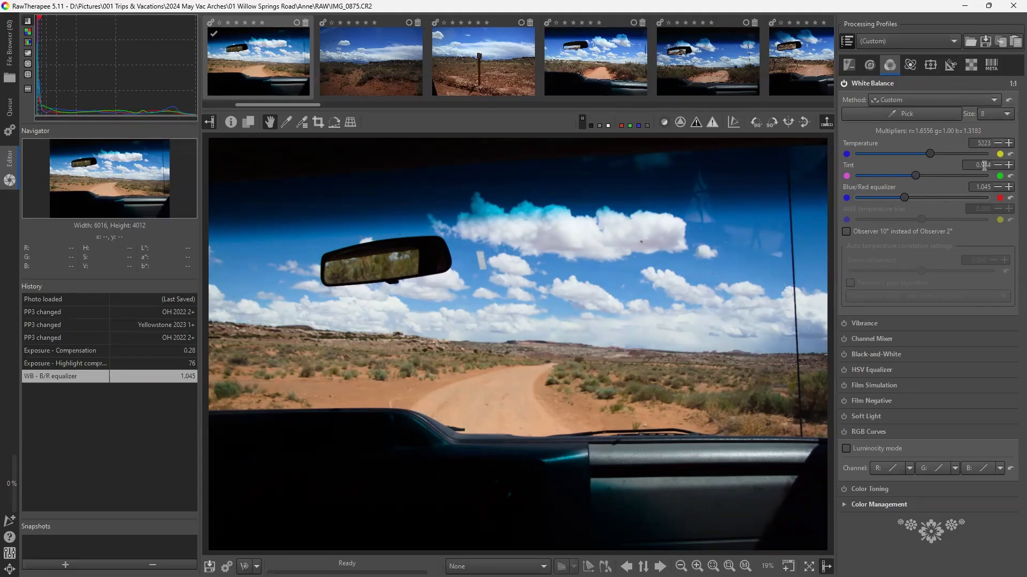
Set the white balance tint to 0.924 and slightly lower the red point of the L*a*b* HH curve.
{"action": "type", "text": "2"}
{"action": "key", "text": "Return"}
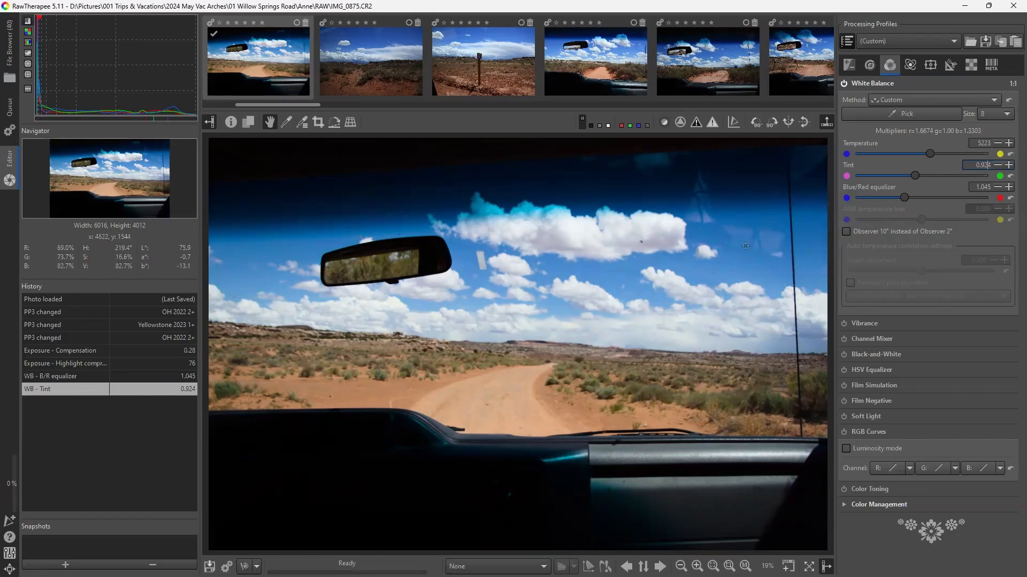
{"action": "left_click", "coordinate": [845, 68]}
{"action": "scroll", "coordinate": [962, 304], "scroll_direction": "down", "scroll_amount": 5}
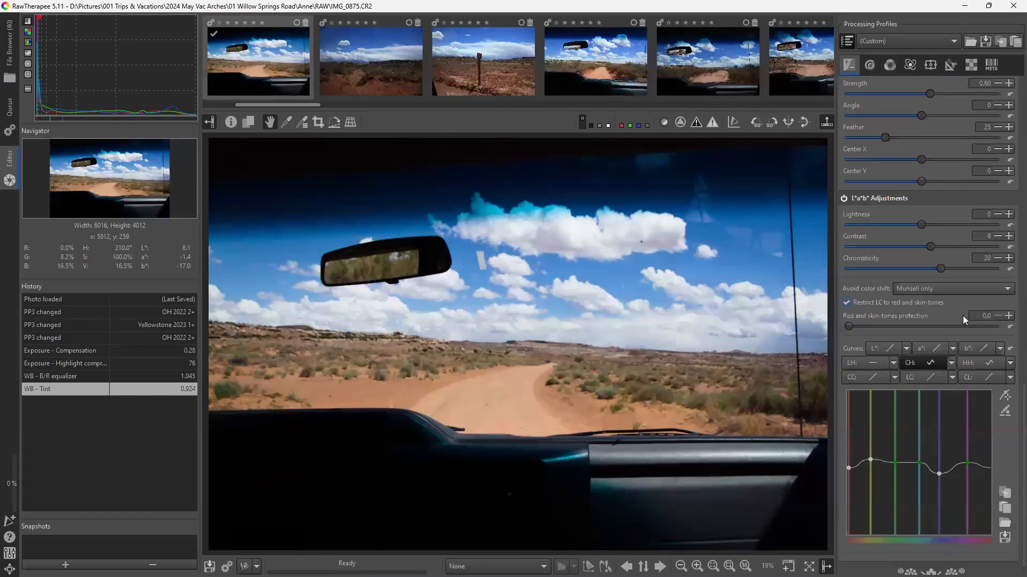
{"action": "scroll", "coordinate": [980, 337], "scroll_direction": "down", "scroll_amount": 1}
{"action": "left_click", "coordinate": [977, 344]}
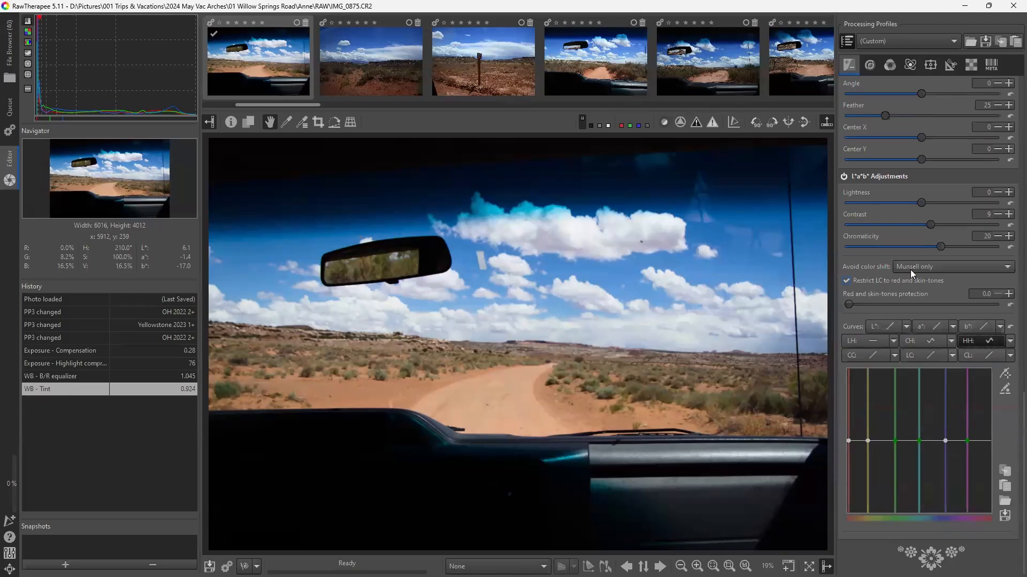
{"action": "left_click_drag", "start_coordinate": [849, 441], "coordinate": [848, 446]}
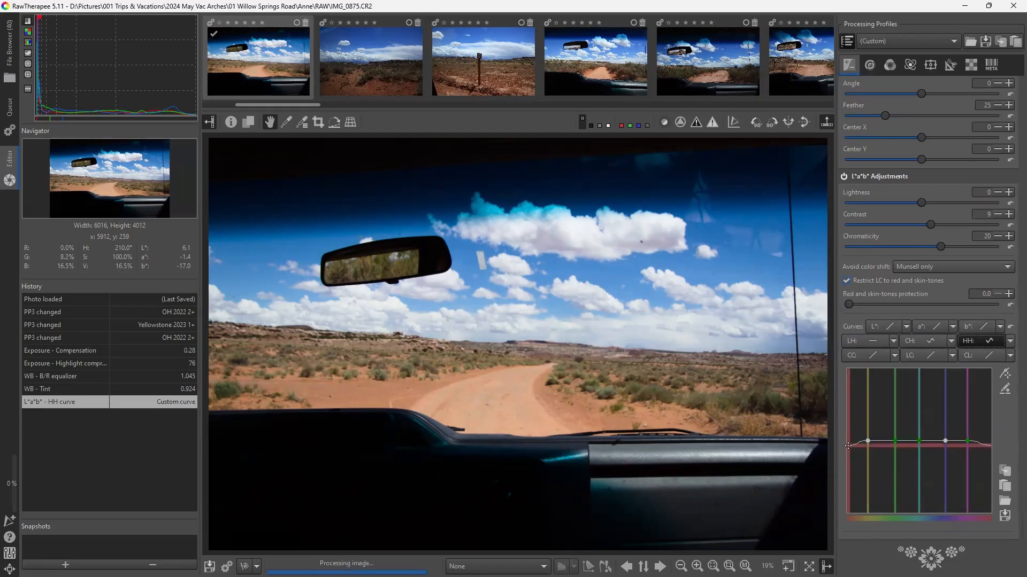
Try a white balance tint of 0.944 on the windshield photo, and settle on 0.934.
{"action": "left_click", "coordinate": [890, 65]}
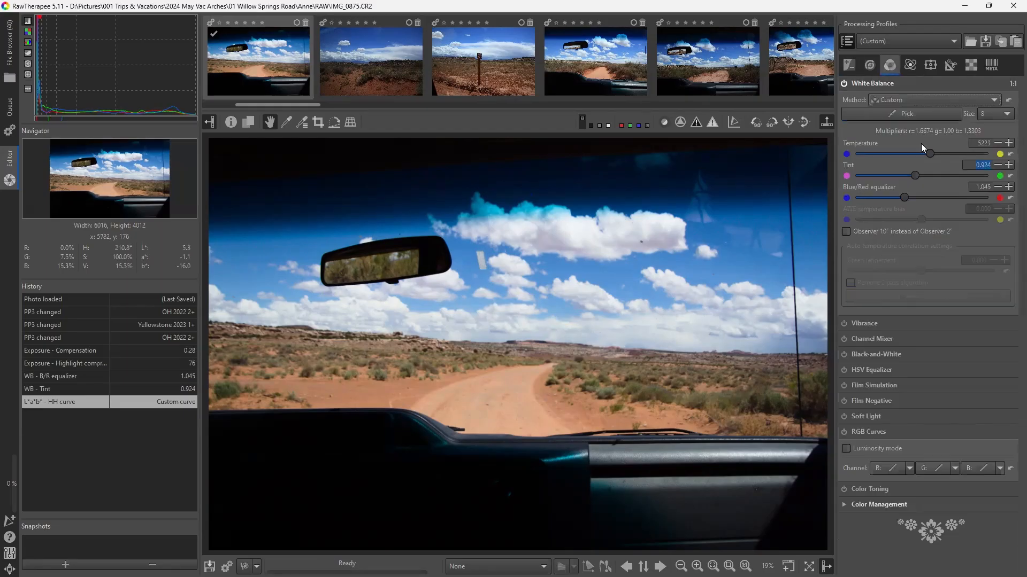
{"action": "left_click_drag", "start_coordinate": [985, 166], "coordinate": [988, 165]}
{"action": "type", "text": "4"}
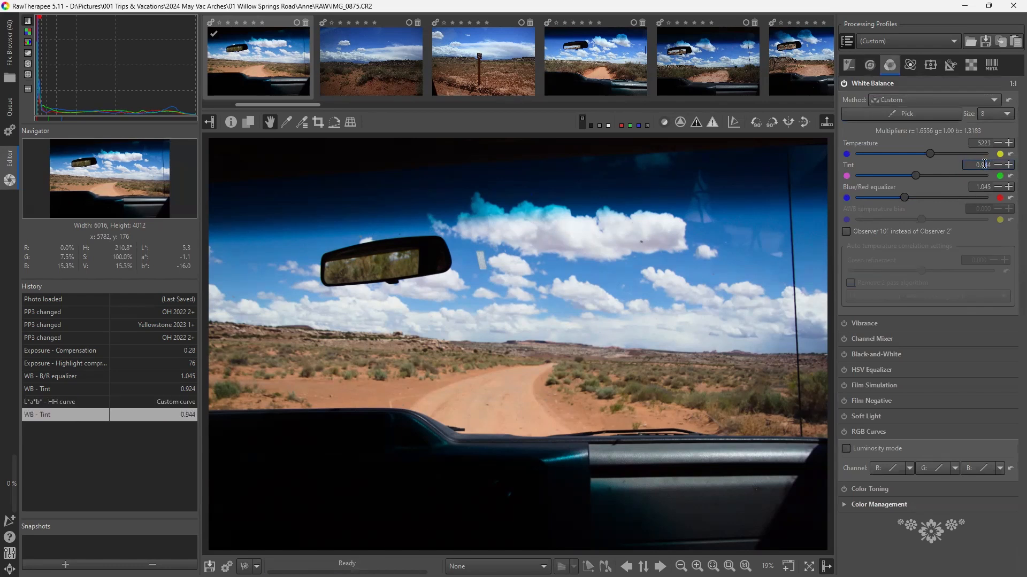
{"action": "left_click_drag", "start_coordinate": [984, 164], "coordinate": [988, 165]}
{"action": "type", "text": "3"}
Lower the red point of the windshield photo's L*a*b* HH curve a little further.
{"action": "left_click", "coordinate": [849, 64]}
{"action": "scroll", "coordinate": [909, 267], "scroll_direction": "down", "scroll_amount": 10}
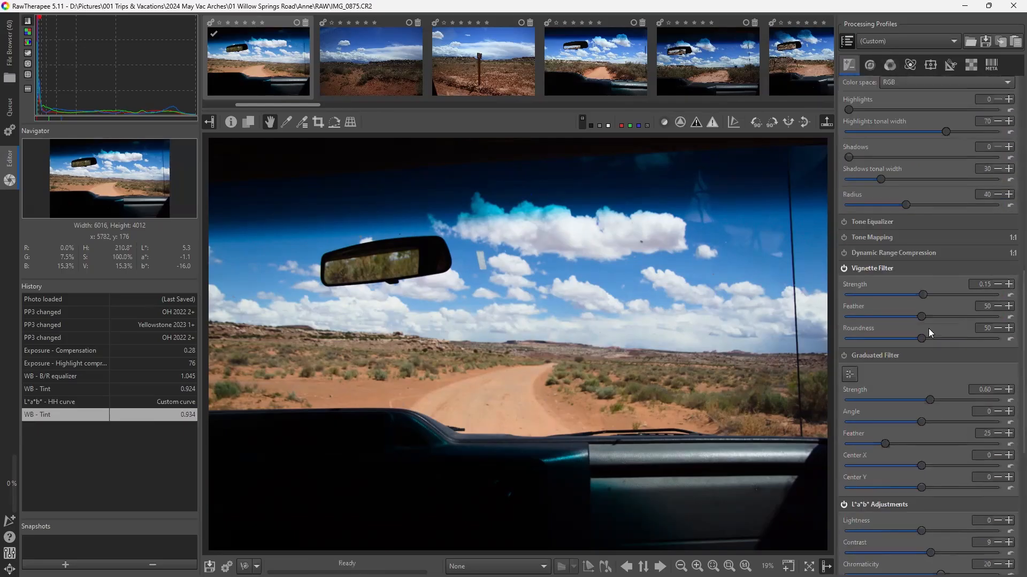
{"action": "left_click_drag", "start_coordinate": [849, 446], "coordinate": [848, 449]}
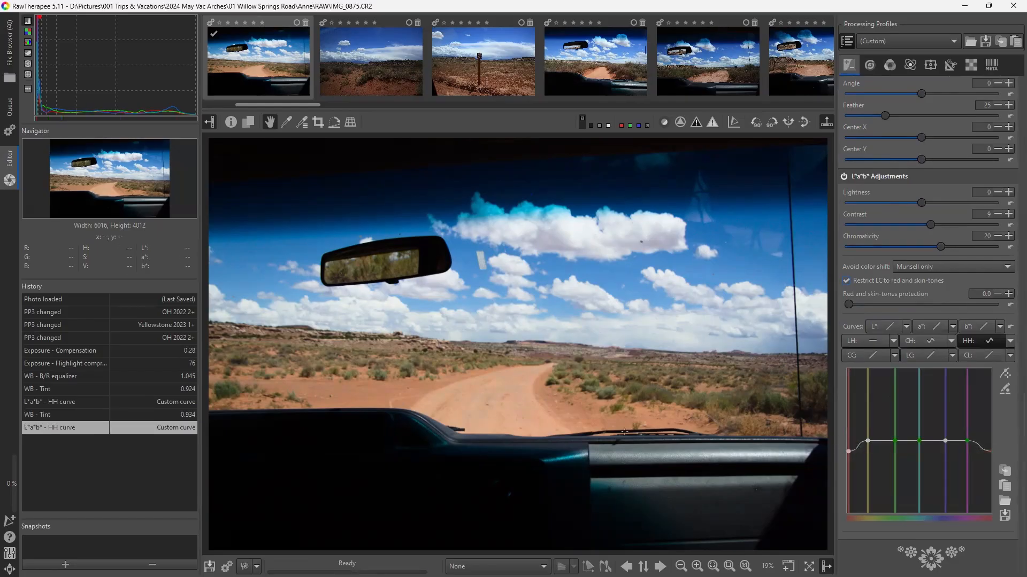
Compare the Blue/Red equalizer and first HH curve states in the history with the latest HH curve edit.
{"action": "left_click", "coordinate": [58, 402]}
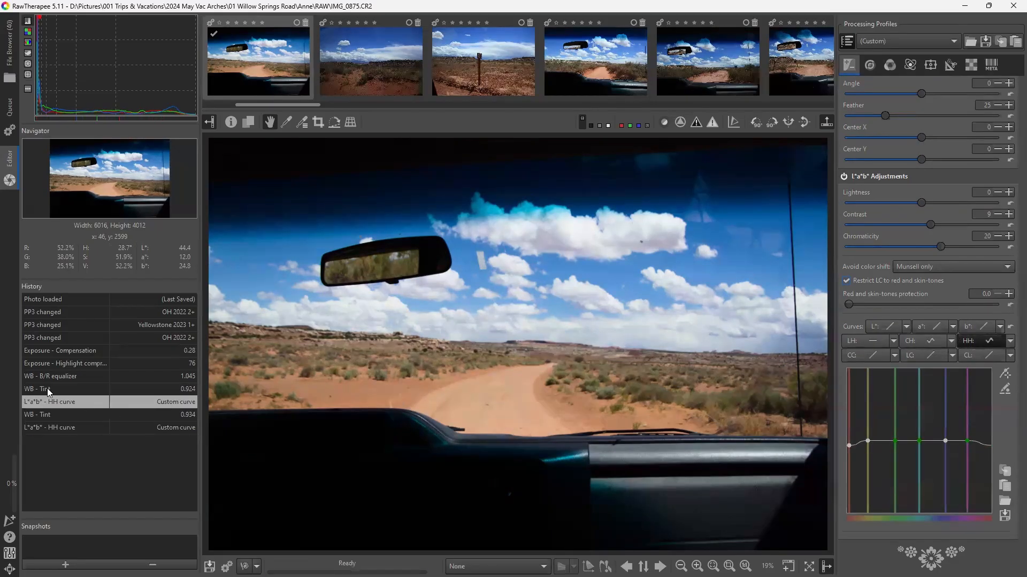
{"action": "left_click", "coordinate": [46, 377]}
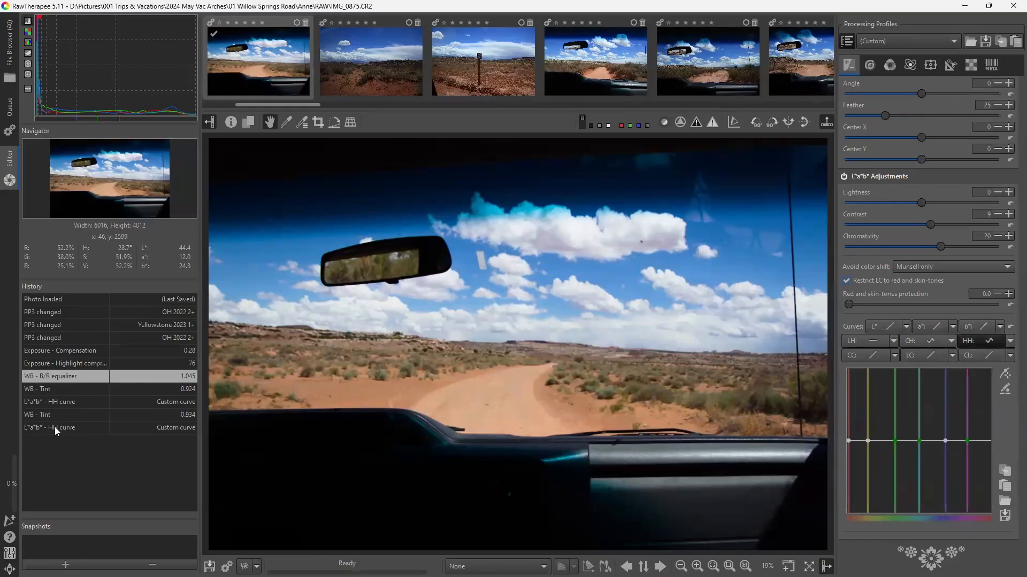
{"action": "left_click", "coordinate": [54, 426]}
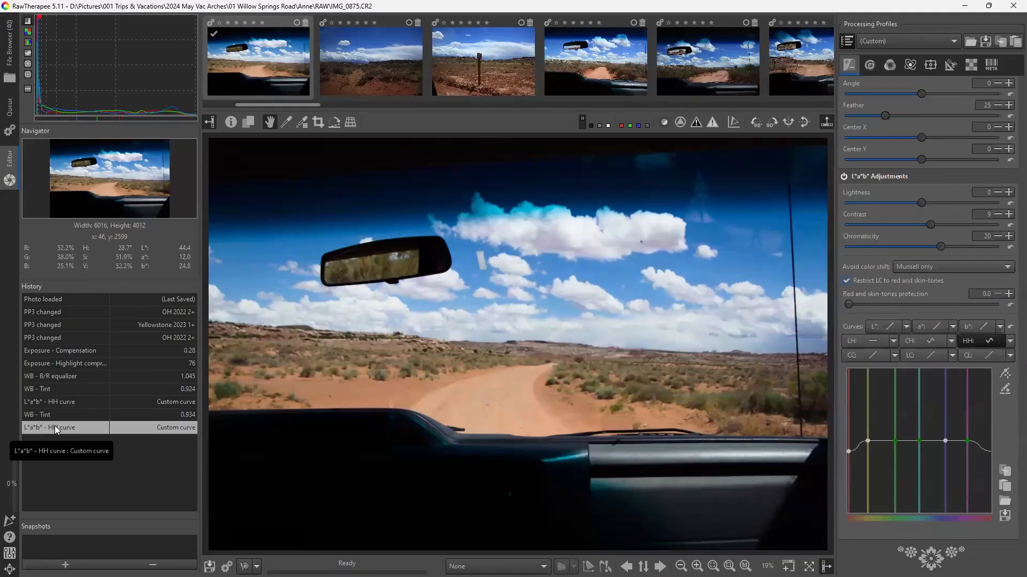
{"action": "left_click", "coordinate": [53, 377]}
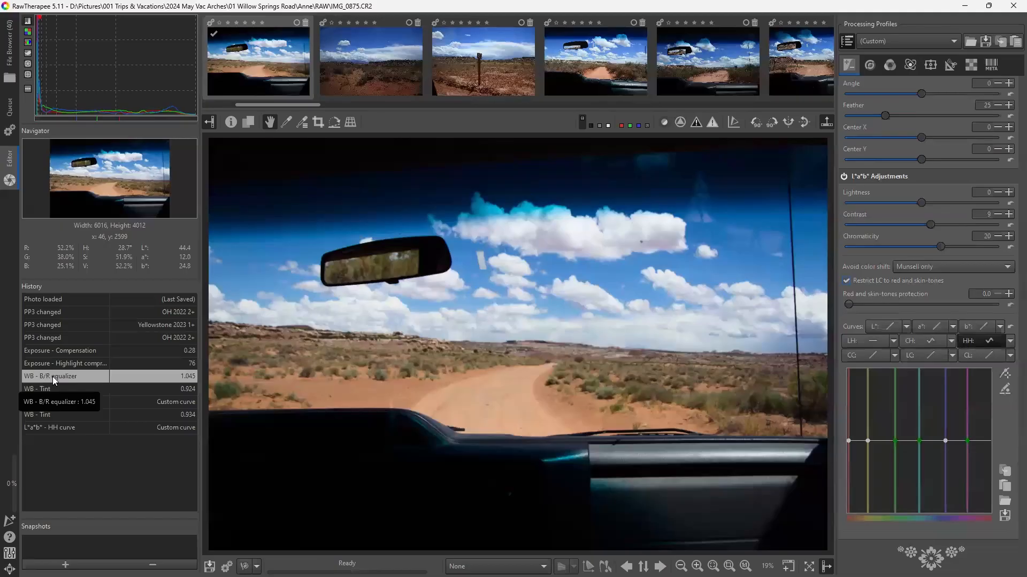
{"action": "left_click", "coordinate": [64, 426]}
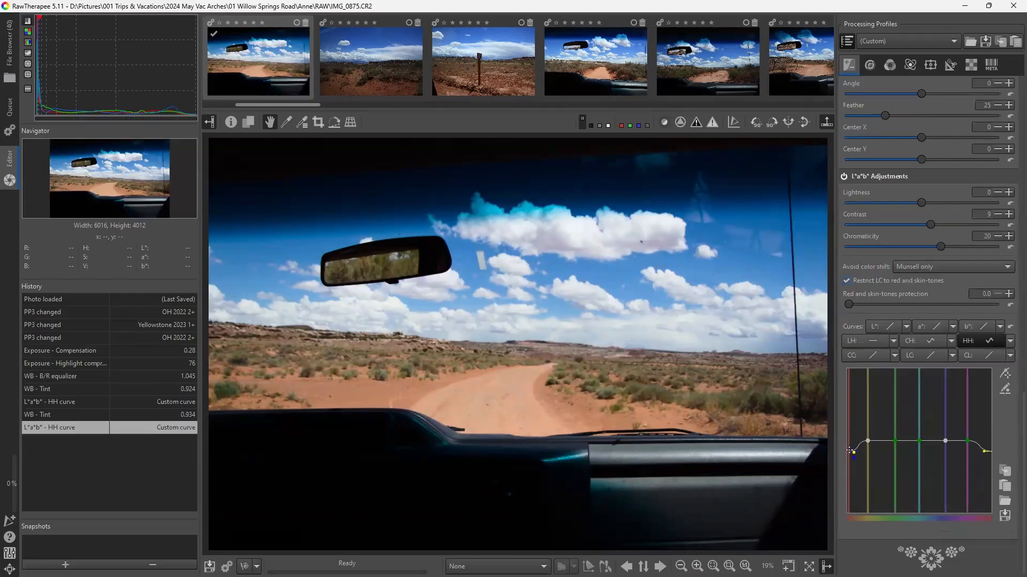
Save the edited windshield photo as an output image.
{"action": "key", "text": "ctrl+s"}
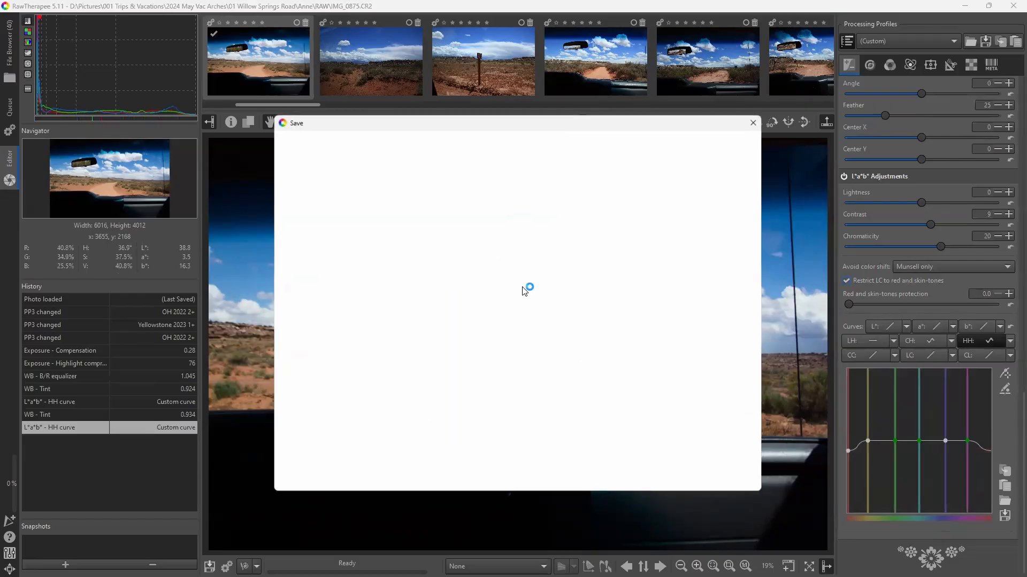
{"action": "left_click", "coordinate": [685, 480]}
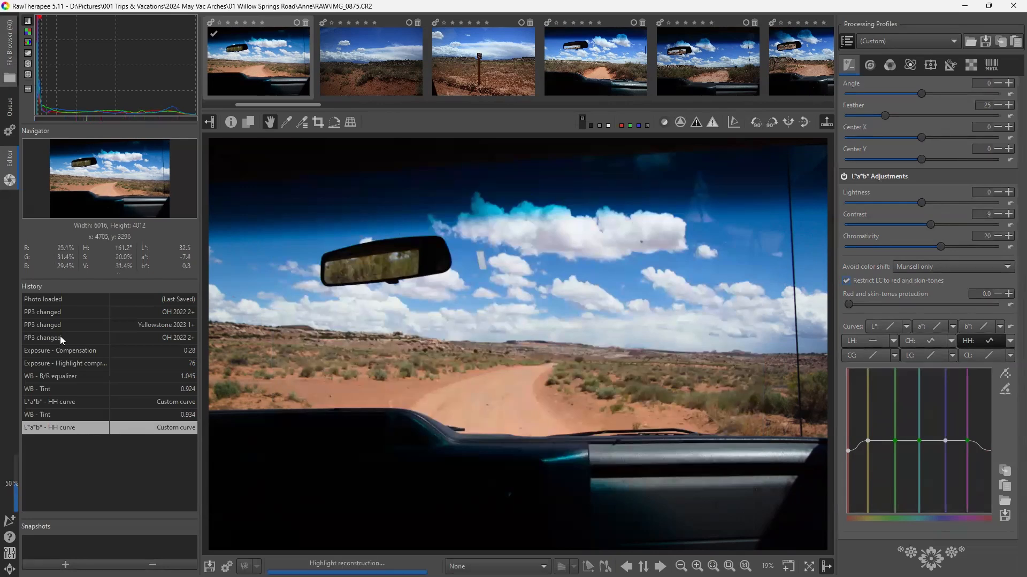
Load the RAW folder under "25 Roadside Arch" in the file browser and open IMG_2111.CR2 for editing.
{"action": "key", "text": "ctrl+F2"}
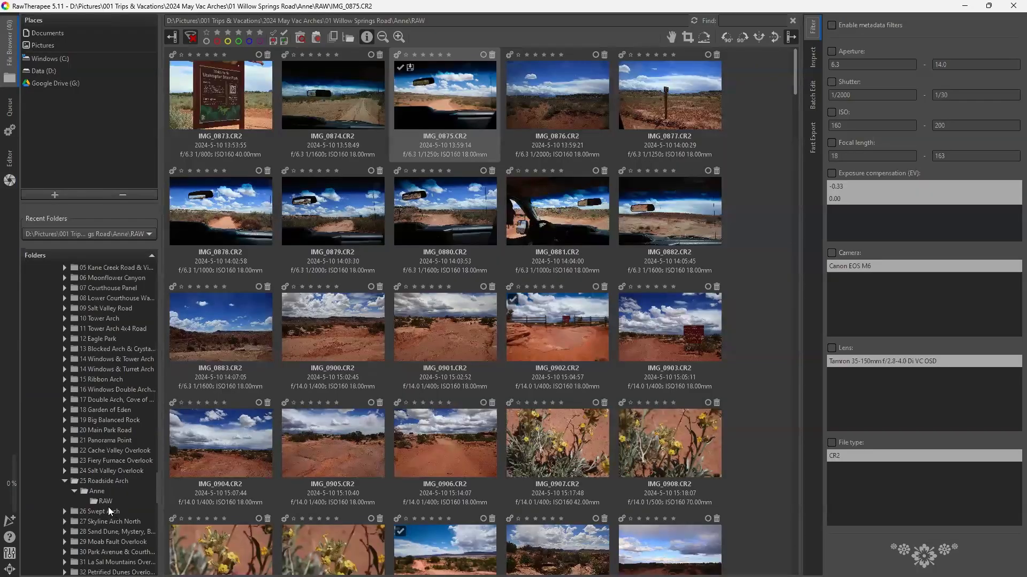
{"action": "left_click", "coordinate": [95, 501]}
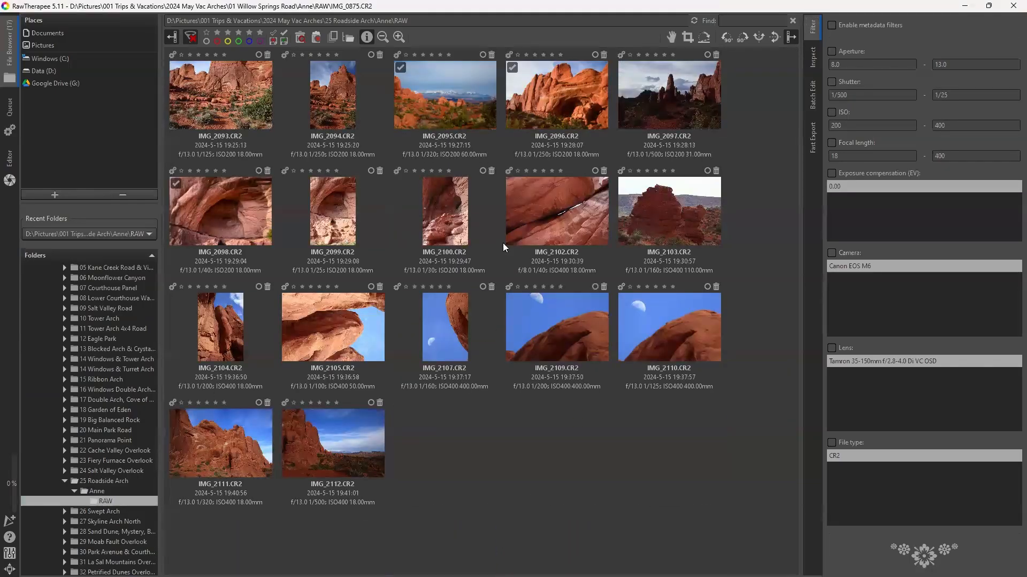
{"action": "left_click", "coordinate": [216, 439]}
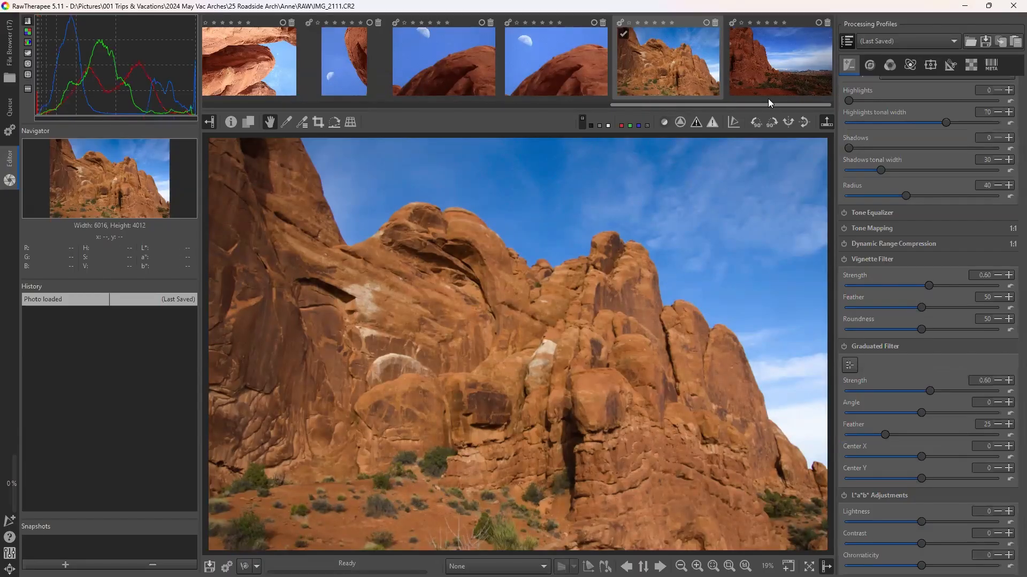
Apply the saved processing profile "OH 2022 2" to the rock formation photo.
{"action": "left_click", "coordinate": [909, 41]}
{"action": "mouse_move", "coordinate": [944, 19]}
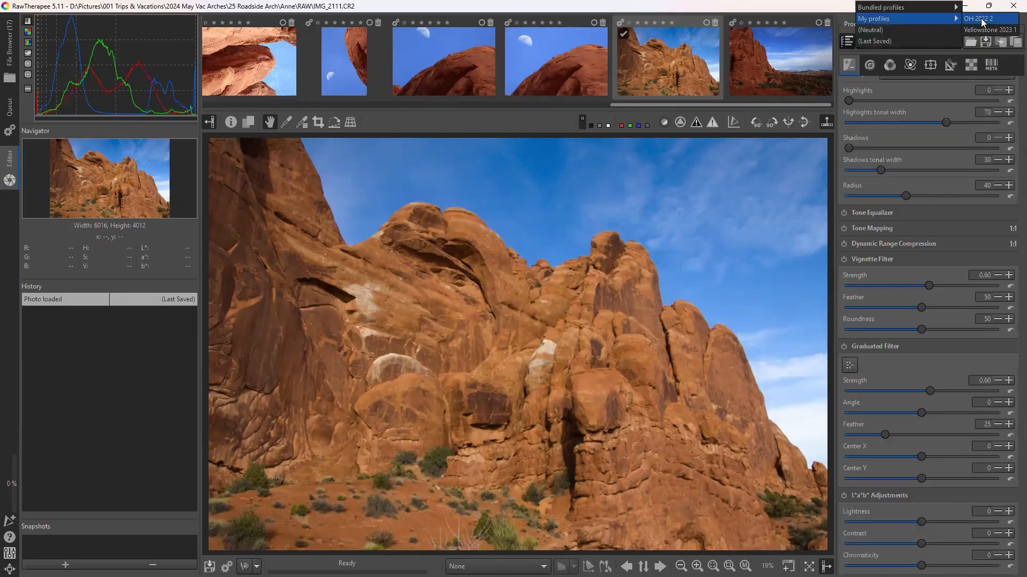
{"action": "left_click", "coordinate": [958, 139]}
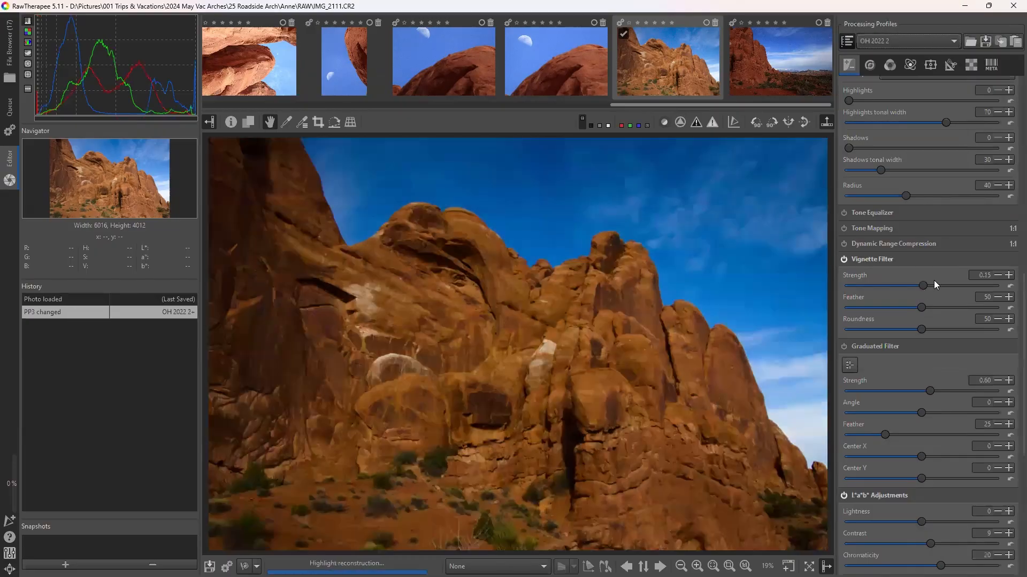
Set the rock formation photo's exposure compensation to 0.92 and its highlight compression to 52.
{"action": "scroll", "coordinate": [933, 280], "scroll_direction": "up", "scroll_amount": 8}
{"action": "left_click_drag", "start_coordinate": [918, 209], "coordinate": [926, 212]}
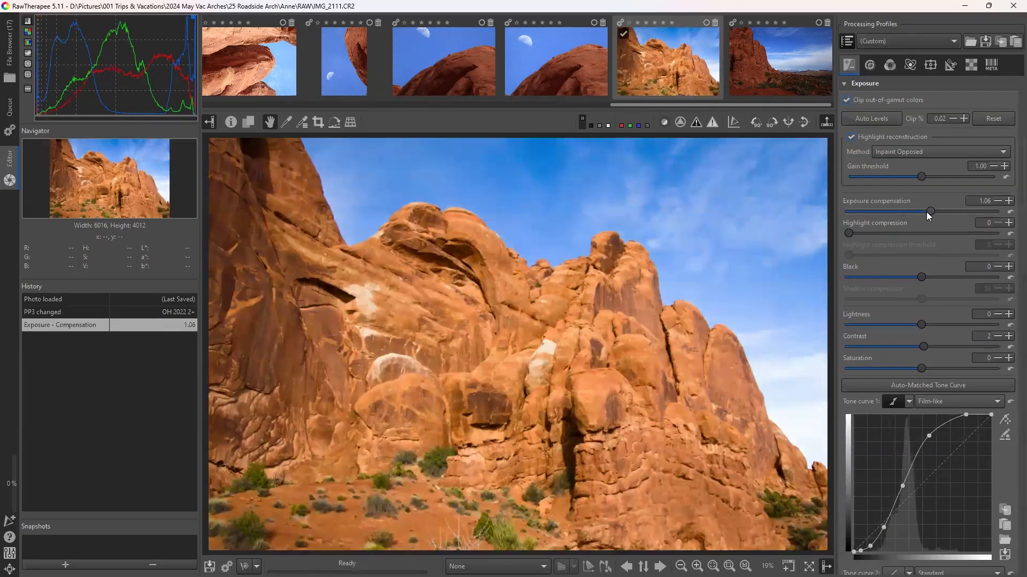
{"action": "left_click_drag", "start_coordinate": [849, 233], "coordinate": [864, 234]}
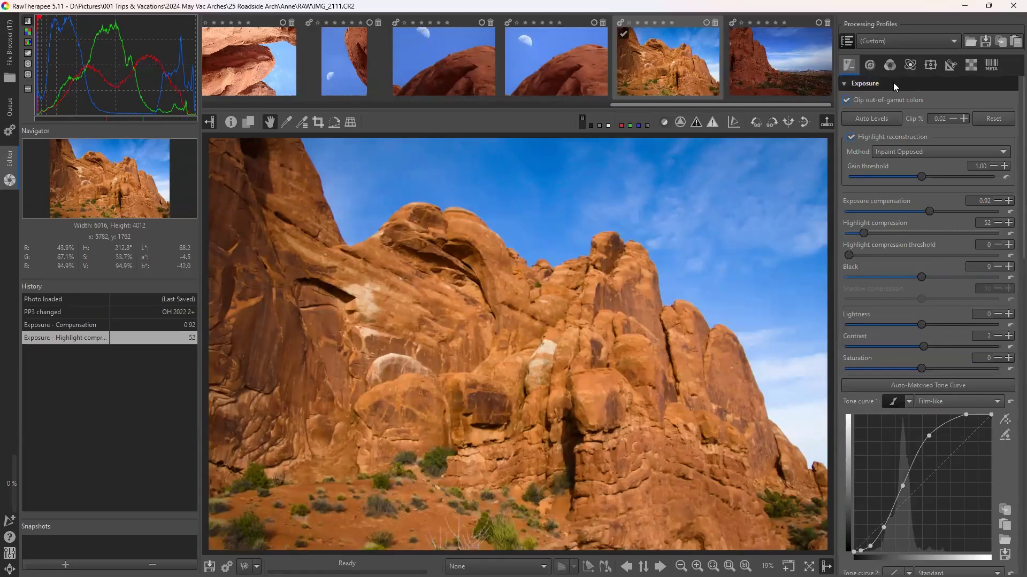
Set the rock formation photo's white balance tint to 1.039.
{"action": "left_click", "coordinate": [890, 65]}
{"action": "left_click", "coordinate": [983, 166]}
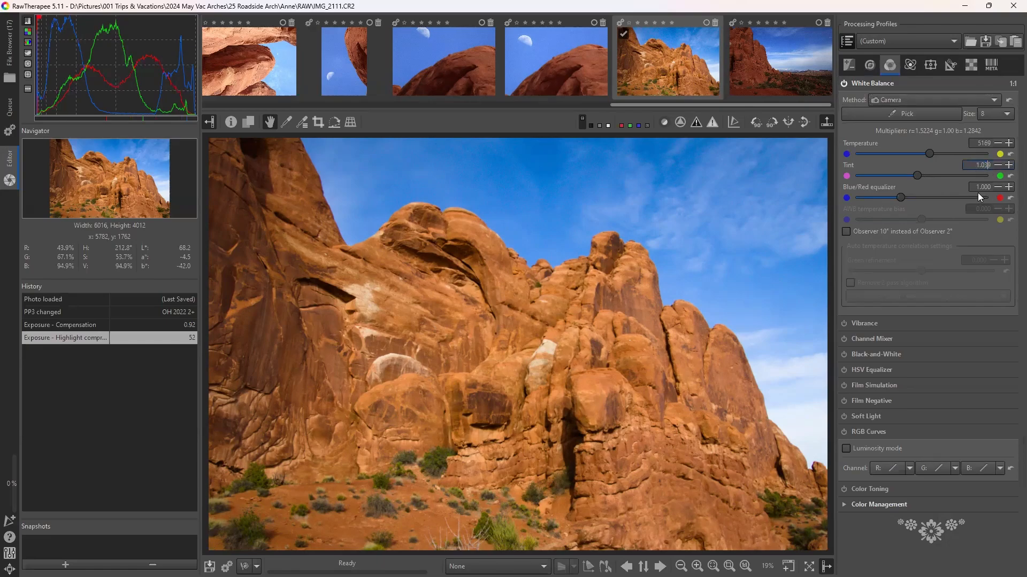
{"action": "key", "text": "Return"}
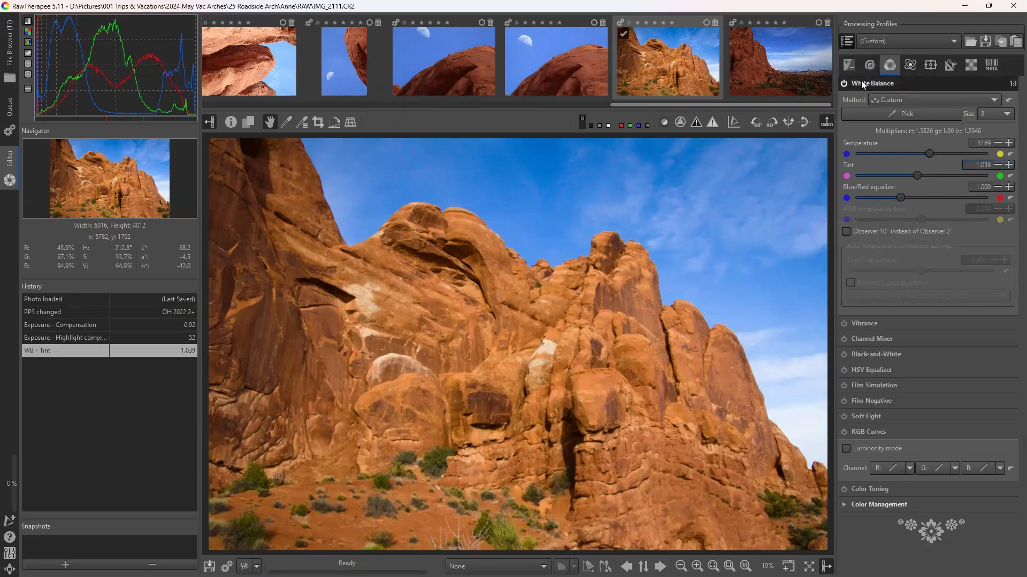
Lower the red point of the L*a*b* HH curve slightly and compare the photo with its earlier highlight compression state in the history.
{"action": "left_click", "coordinate": [849, 65]}
{"action": "scroll", "coordinate": [910, 258], "scroll_direction": "down", "scroll_amount": 10}
{"action": "scroll", "coordinate": [926, 303], "scroll_direction": "down", "scroll_amount": 8}
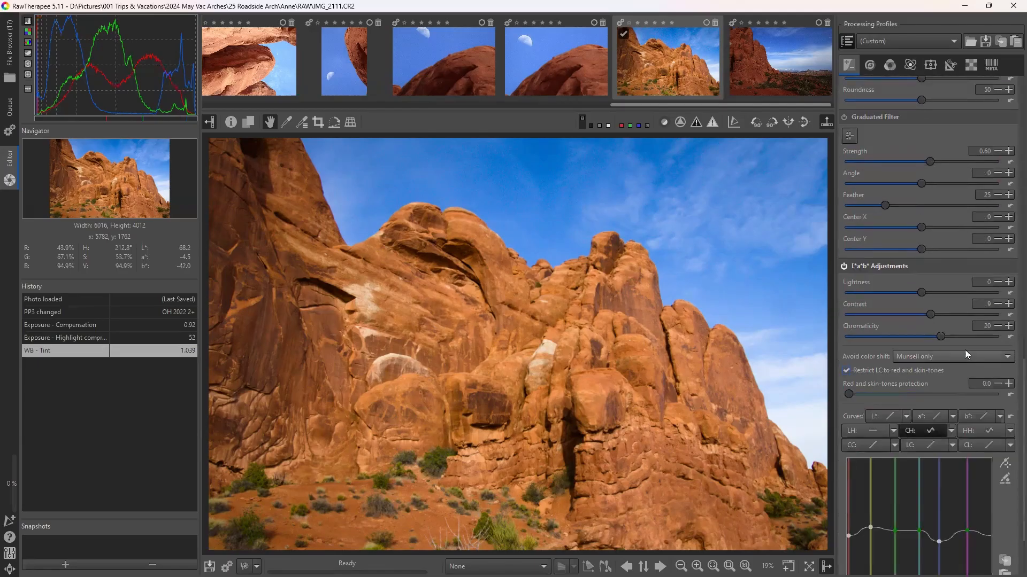
{"action": "scroll", "coordinate": [979, 426], "scroll_direction": "down", "scroll_amount": 2}
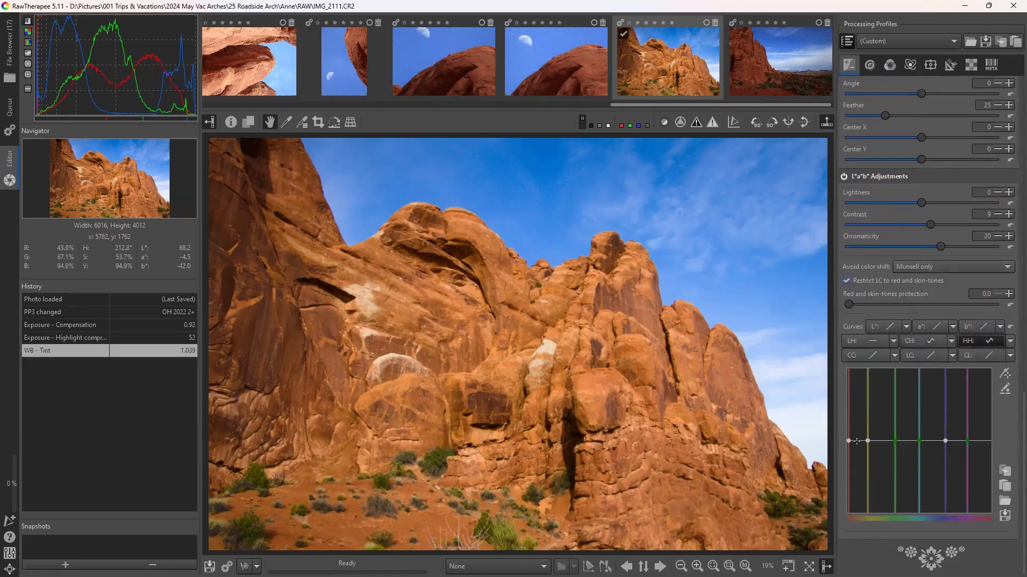
{"action": "left_click_drag", "start_coordinate": [849, 441], "coordinate": [849, 450]}
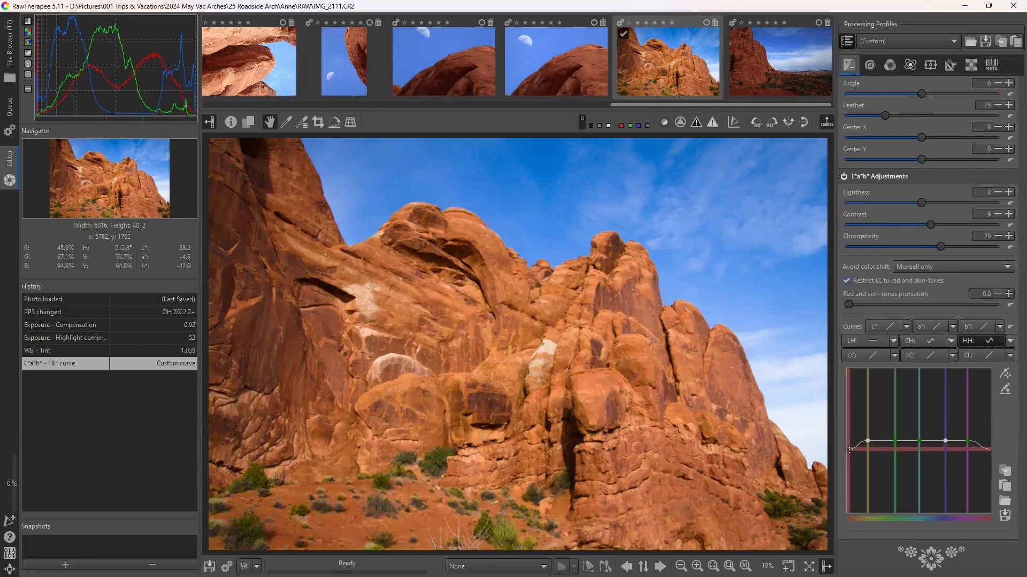
{"action": "left_click_drag", "start_coordinate": [849, 450], "coordinate": [848, 448]}
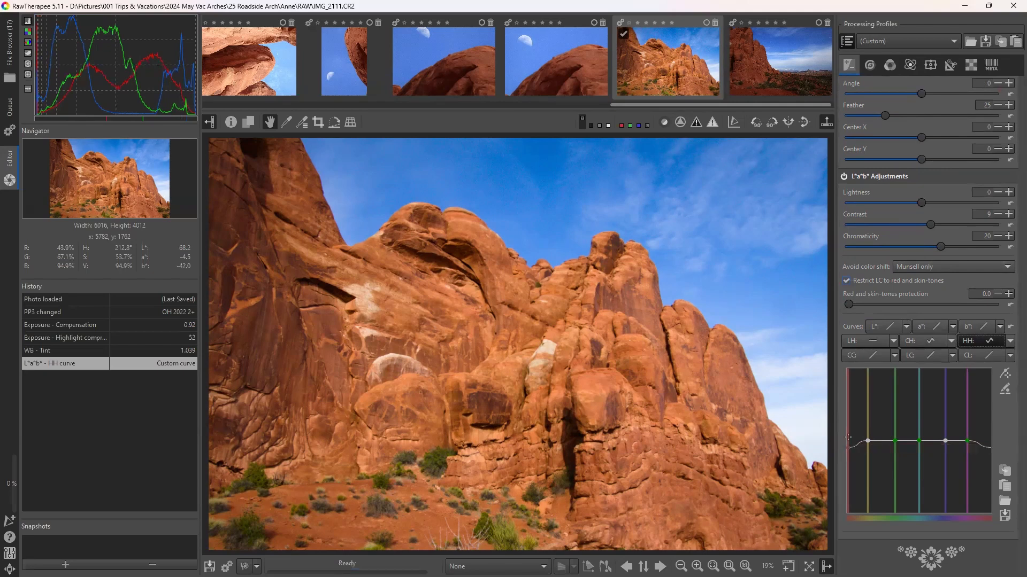
{"action": "left_click", "coordinate": [62, 338]}
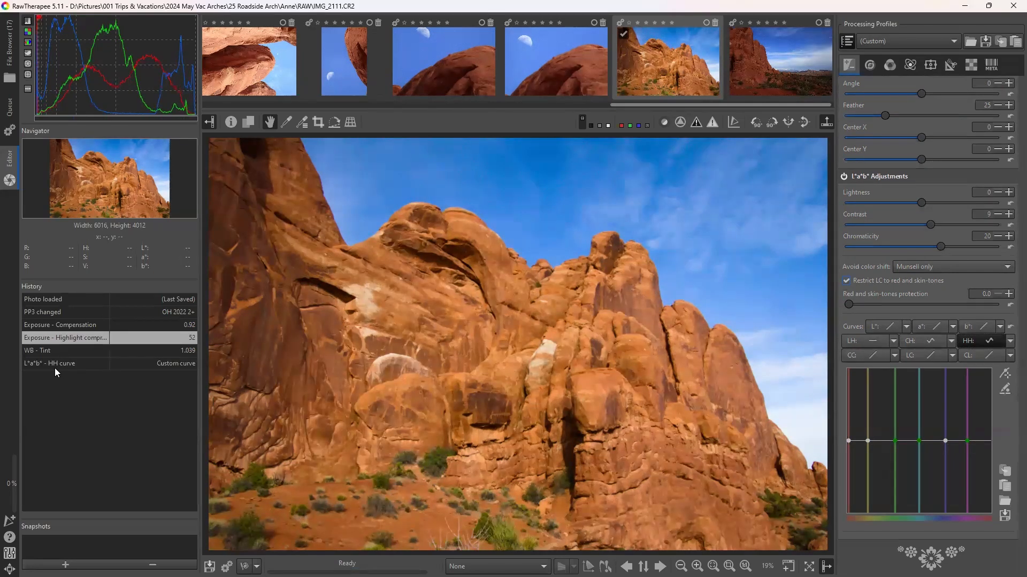
{"action": "left_click", "coordinate": [55, 366]}
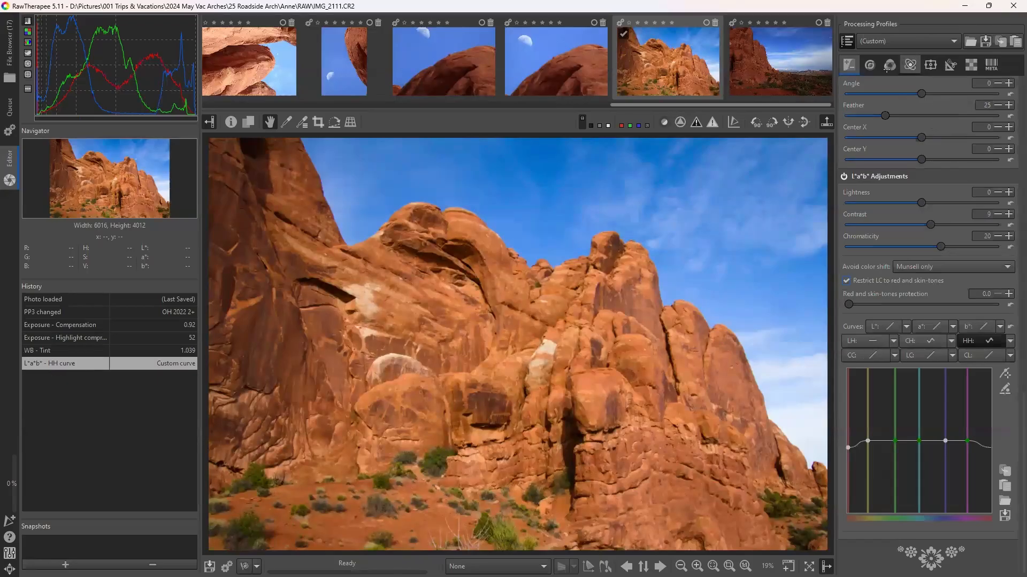
Set the rock formation photo's white balance tint to 1.049.
{"action": "left_click", "coordinate": [888, 67]}
{"action": "double_click", "coordinate": [985, 165]}
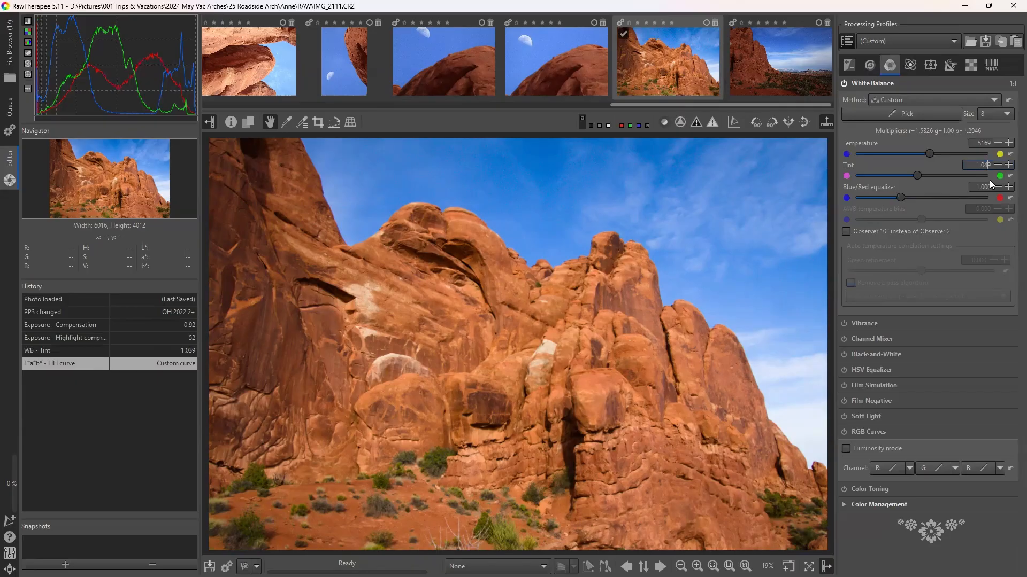
{"action": "key", "text": "Return"}
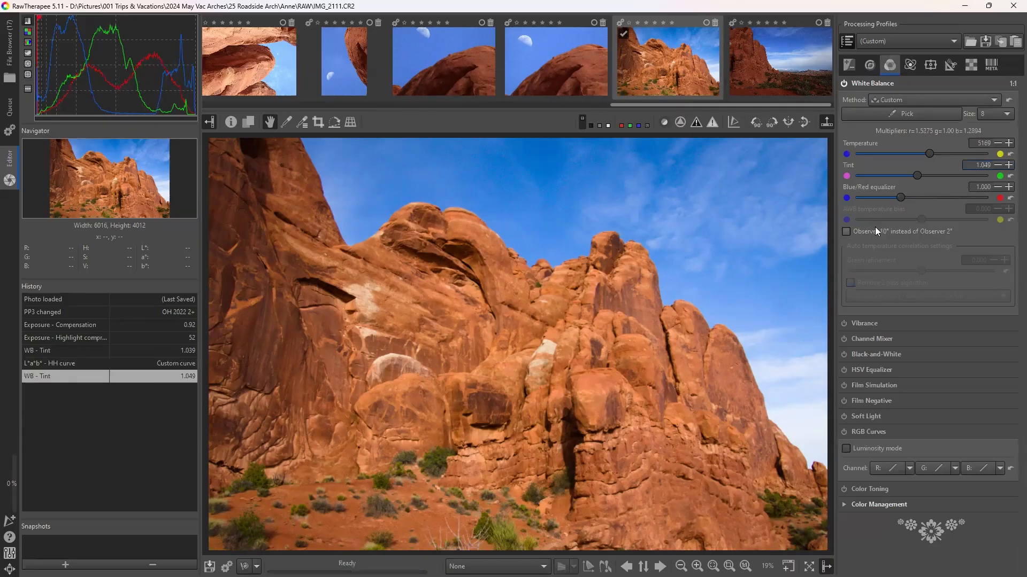
Lower the red point of the L*a*b* HH curve a little further to shift the rock's hue.
{"action": "left_click", "coordinate": [848, 66]}
{"action": "scroll", "coordinate": [941, 321], "scroll_direction": "down", "scroll_amount": 10}
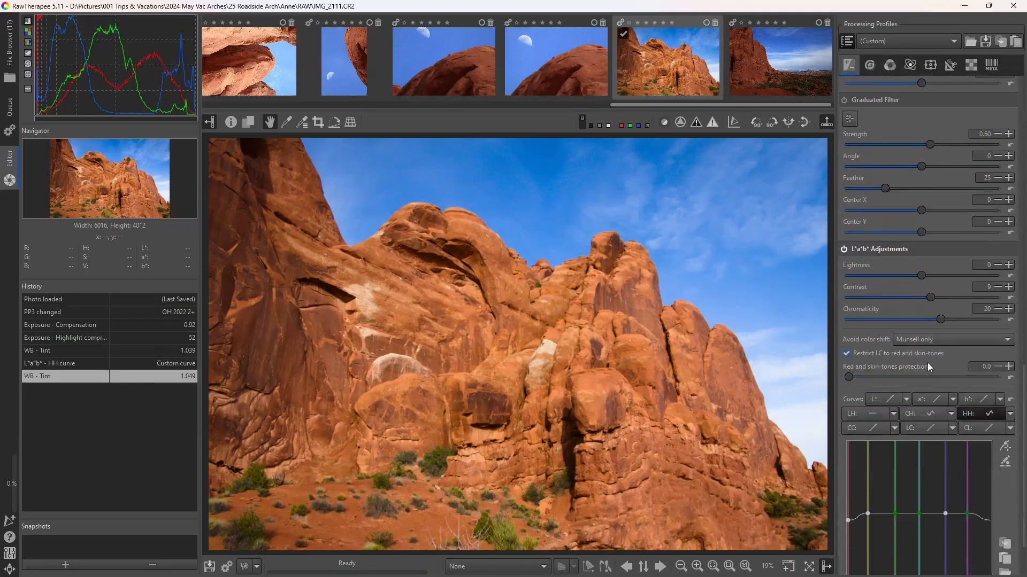
{"action": "scroll", "coordinate": [927, 362], "scroll_direction": "down", "scroll_amount": 3}
{"action": "left_click", "coordinate": [849, 451]}
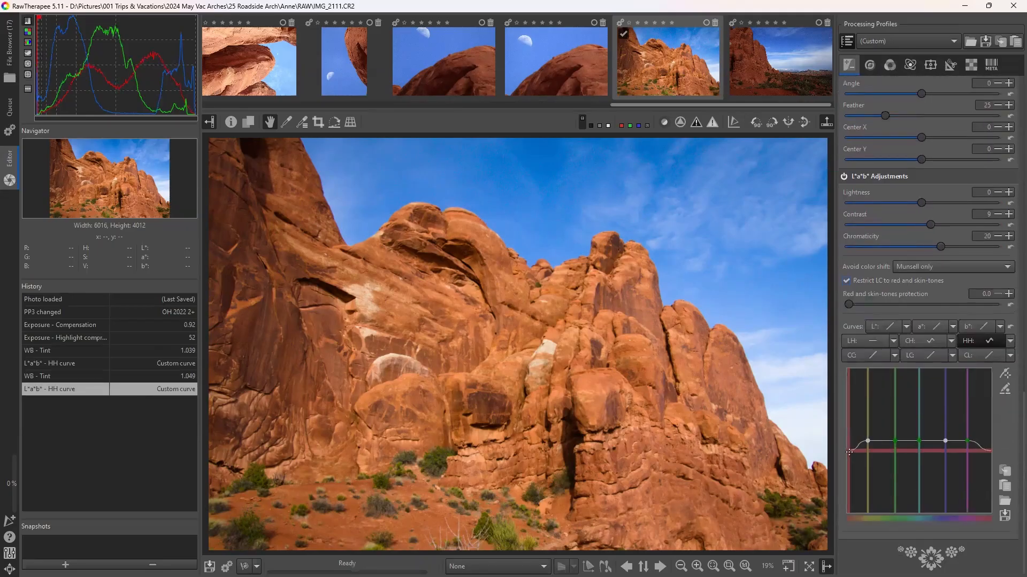
{"action": "left_click_drag", "start_coordinate": [849, 452], "coordinate": [849, 455]}
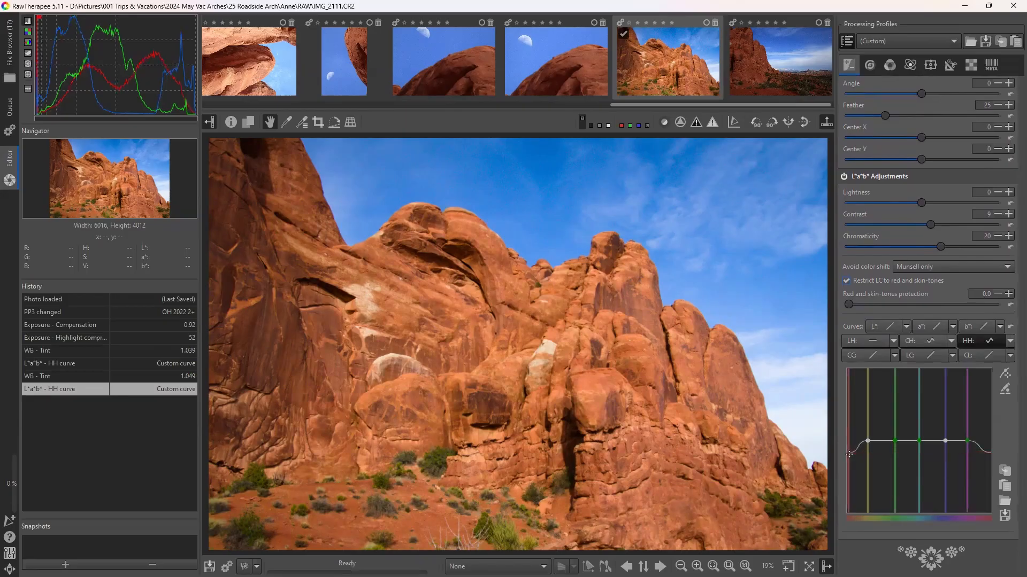
Compare the history states of the photo and revert to the first HH curve edit, preceding the 1.049 tint change.
{"action": "left_click", "coordinate": [39, 352]}
{"action": "left_click", "coordinate": [48, 338]}
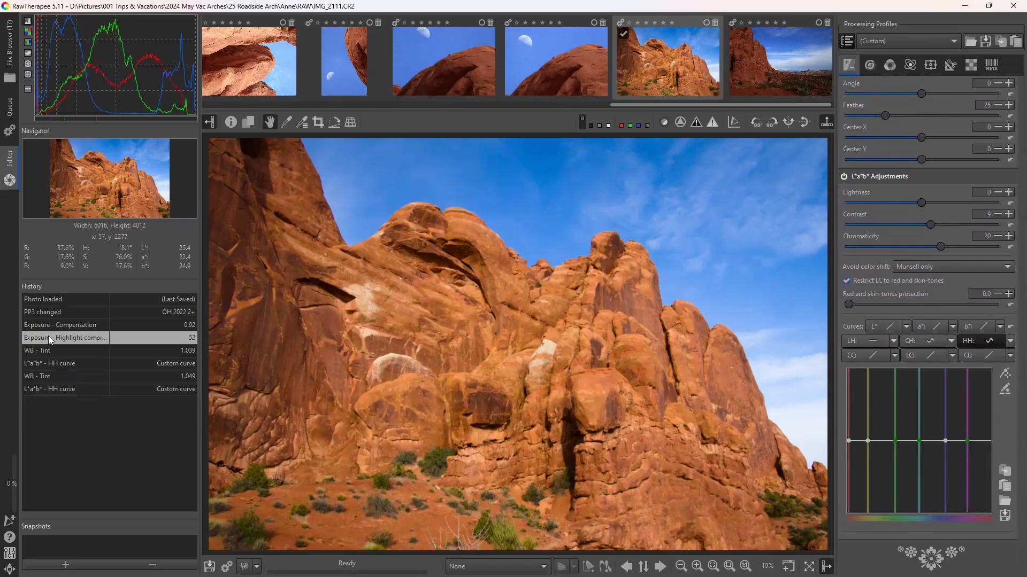
{"action": "left_click", "coordinate": [56, 389]}
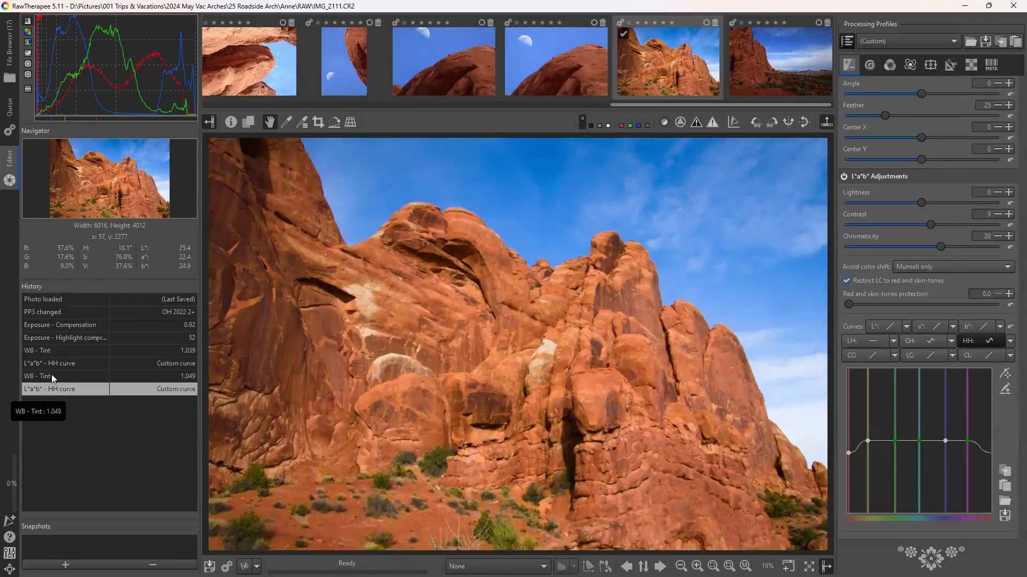
{"action": "left_click", "coordinate": [40, 373]}
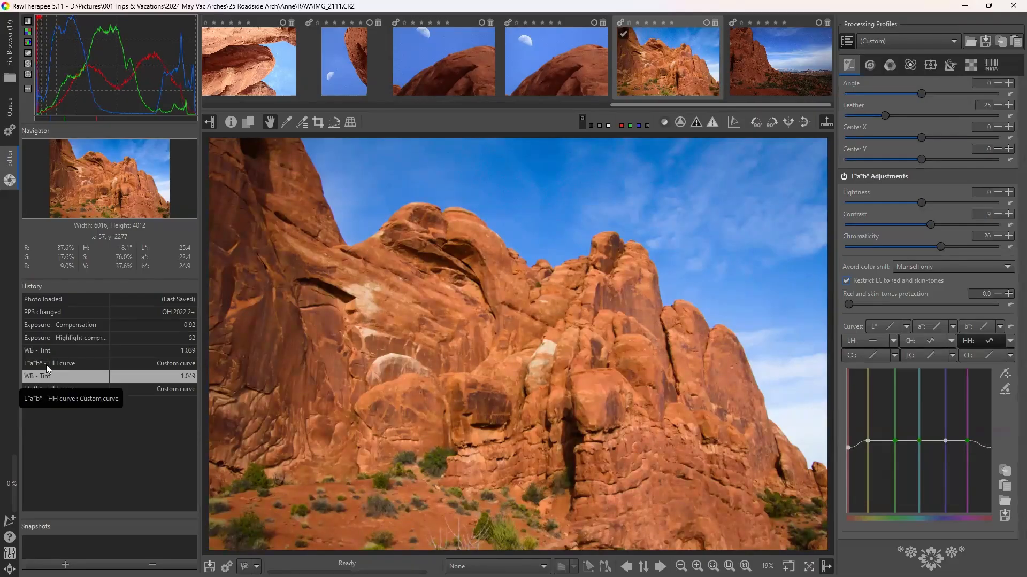
{"action": "left_click", "coordinate": [42, 364]}
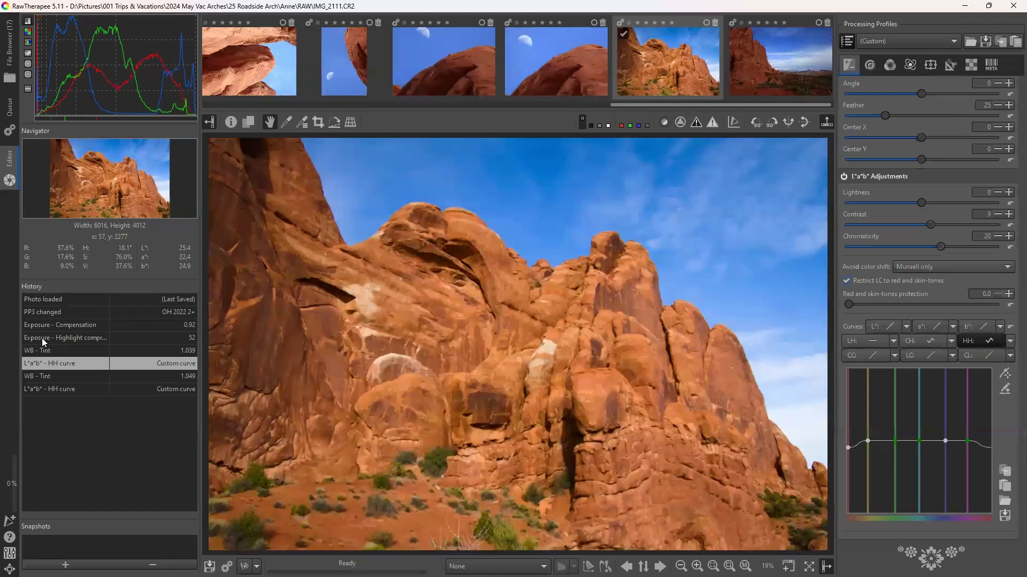
{"action": "left_click", "coordinate": [42, 338]}
{"action": "left_click", "coordinate": [45, 367]}
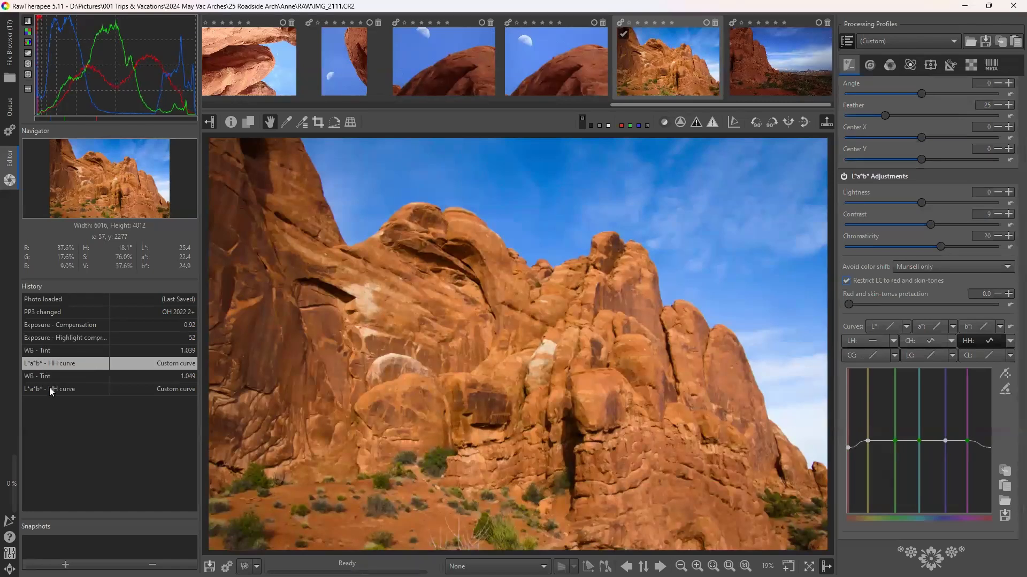
{"action": "left_click", "coordinate": [49, 389]}
{"action": "left_click", "coordinate": [49, 363]}
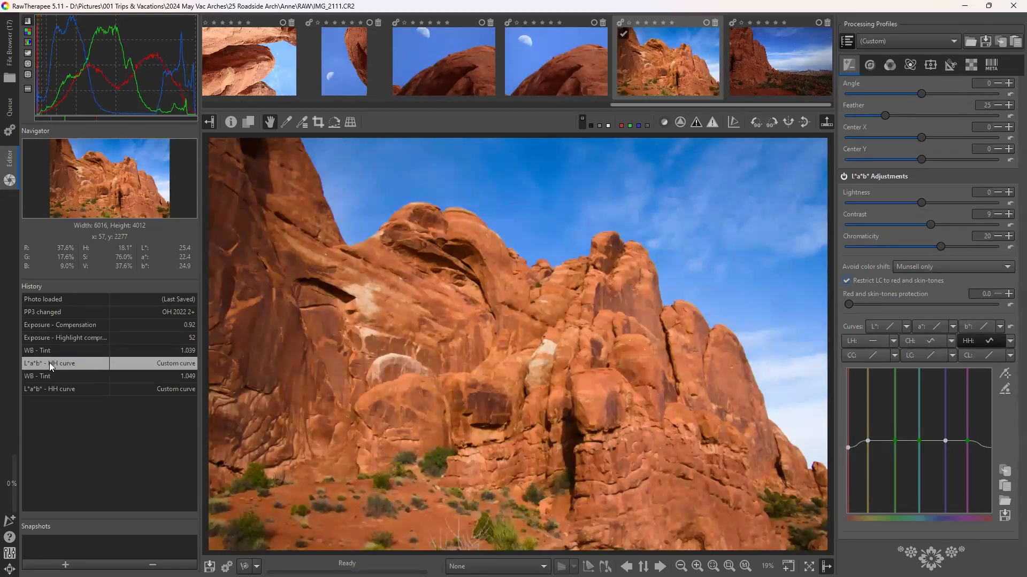
{"action": "left_click", "coordinate": [54, 386]}
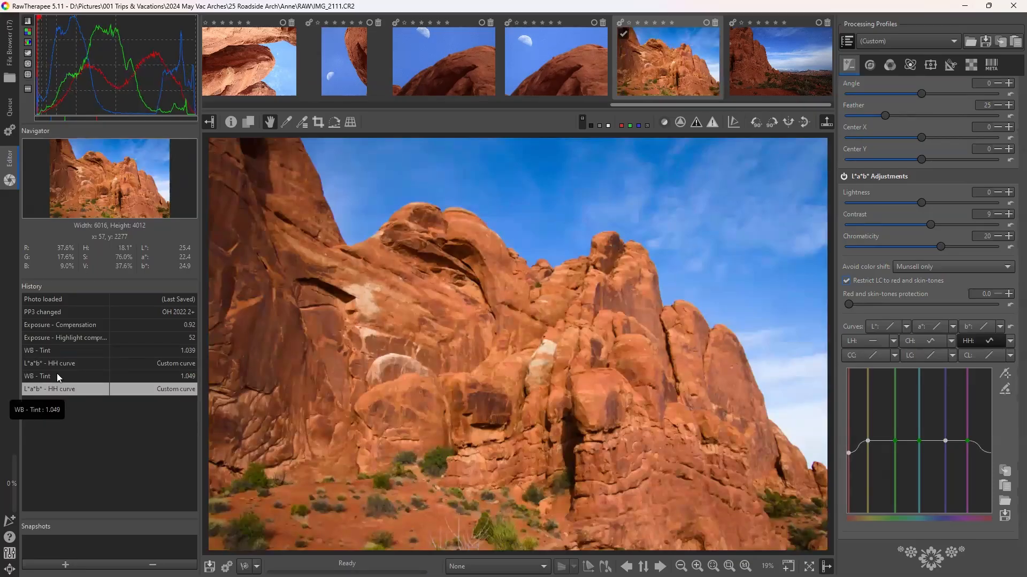
{"action": "left_click", "coordinate": [57, 363]}
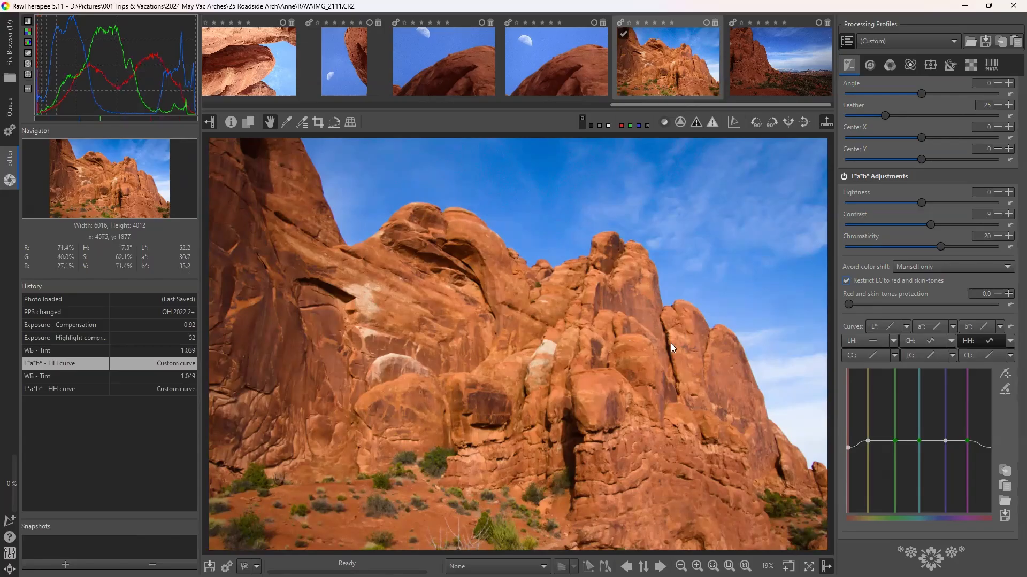
Save the rock formation photo immediately as an 8-bit JPEG among the existing Roadside Arch images, picking the existing file name IMG_2093.JPG.
{"action": "key", "text": "ctrl+s"}
{"action": "left_click", "coordinate": [381, 211]}
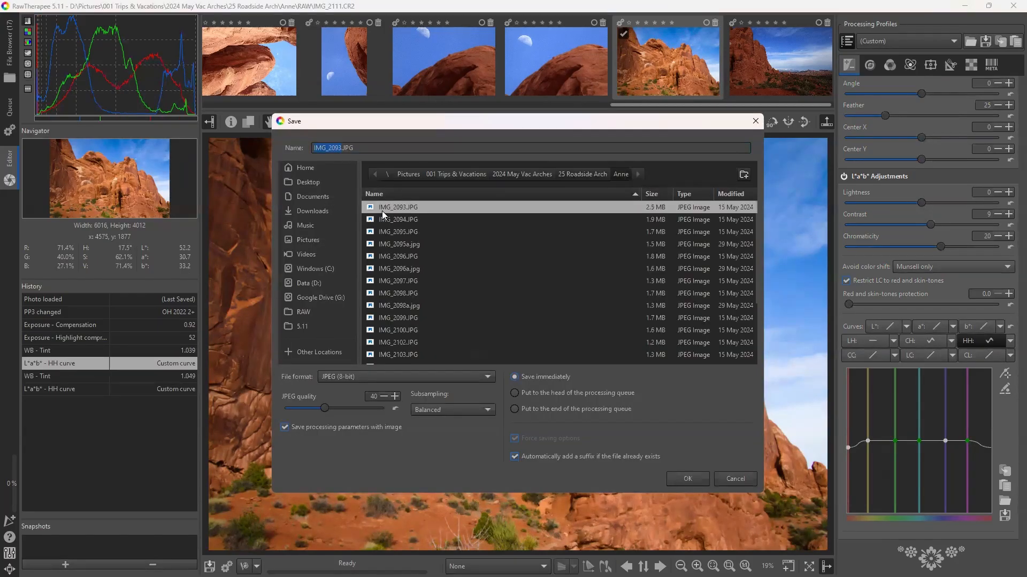
{"action": "left_click", "coordinate": [687, 478]}
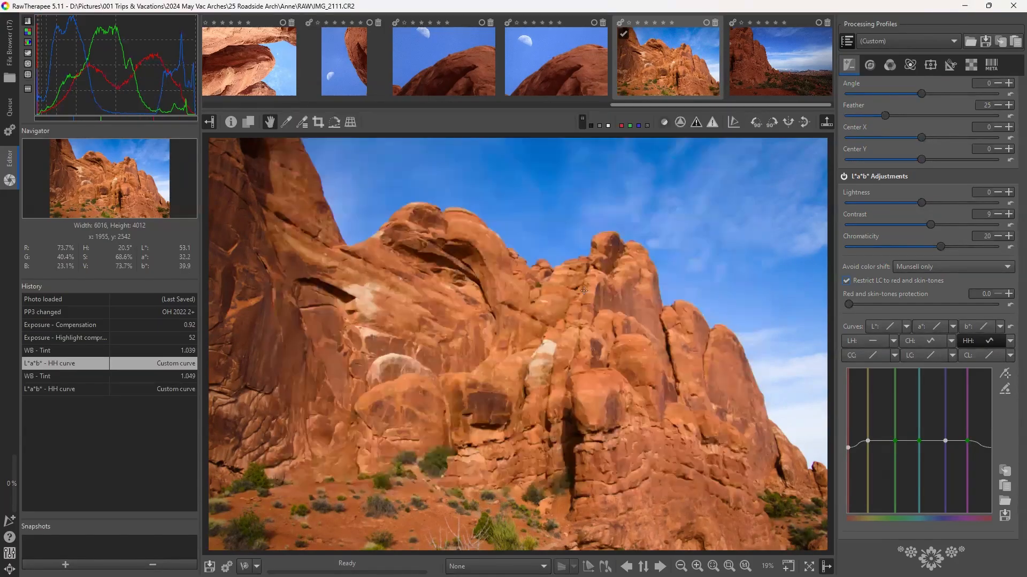